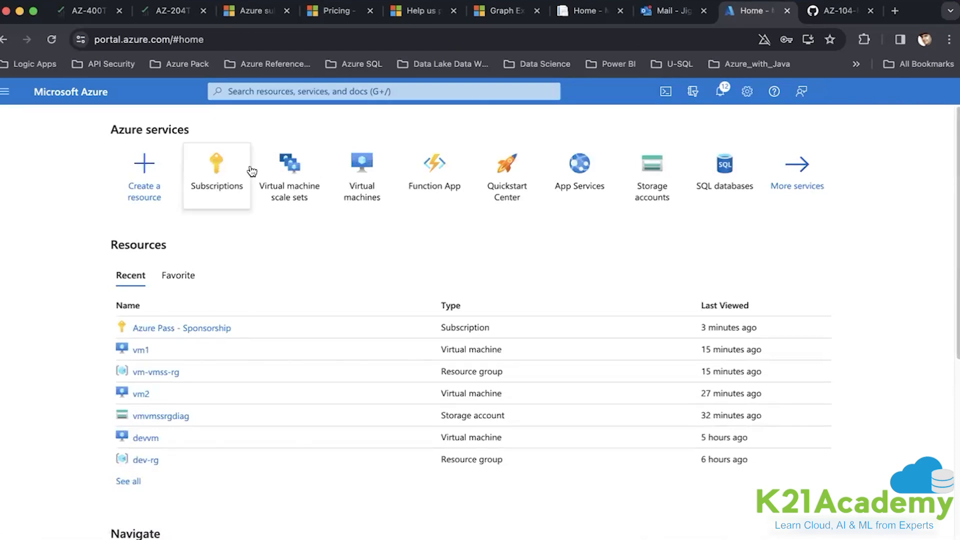
- Start a new virtual machine scale set in resource group vm-vmss-rg
{"action": "left_click", "coordinate": [272, 176]}
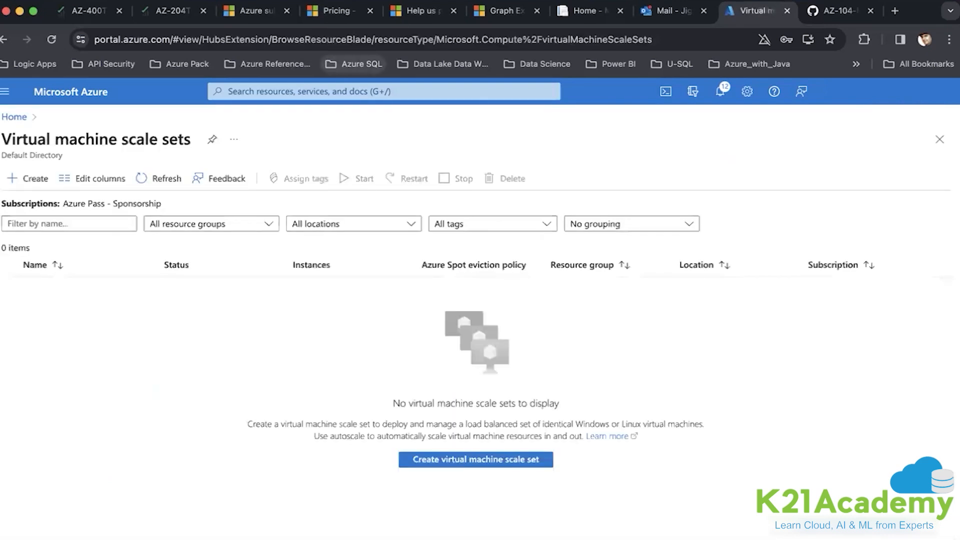
{"action": "left_click", "coordinate": [32, 176]}
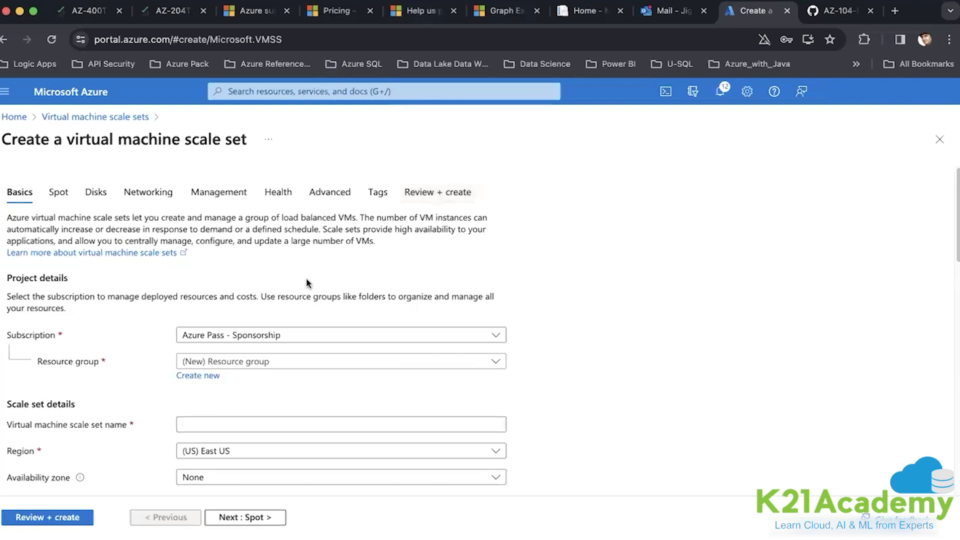
{"action": "left_click", "coordinate": [229, 364]}
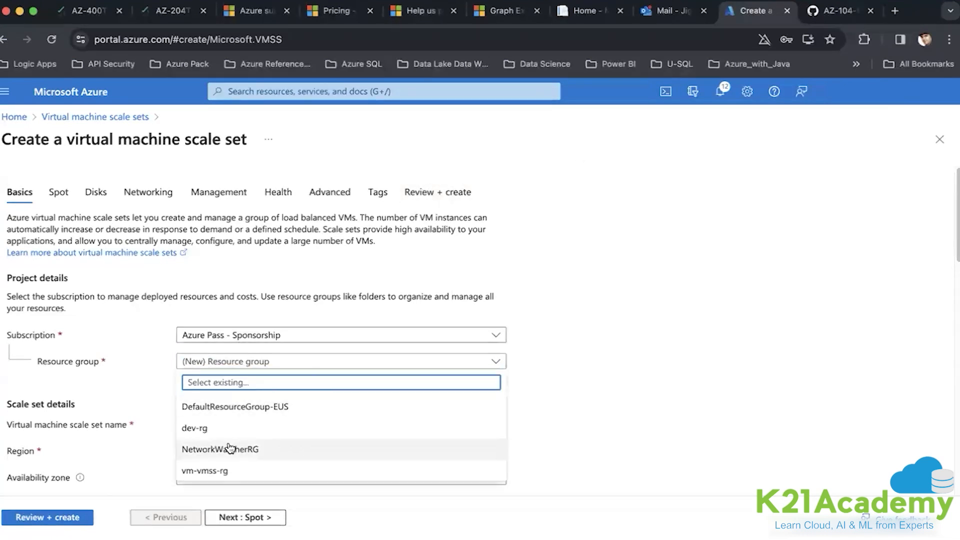
{"action": "left_click", "coordinate": [222, 471]}
- Name the scale set vmssvm
{"action": "left_click", "coordinate": [210, 422]}
{"action": "type", "text": "vmssvm"}
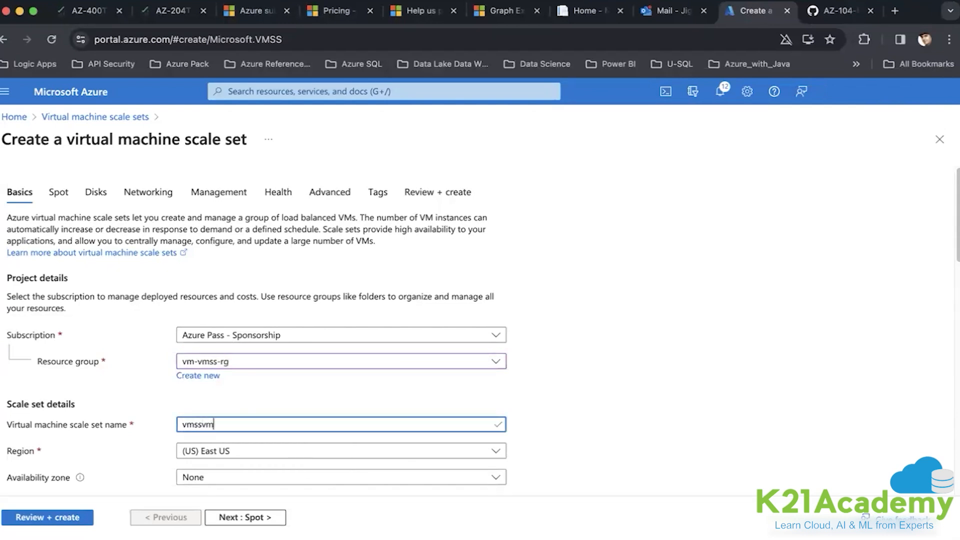
- Place the scale set in availability Zones 1, 2 and 3
{"action": "scroll", "coordinate": [214, 424], "scroll_direction": "down", "scroll_amount": 2}
{"action": "left_click", "coordinate": [215, 389]}
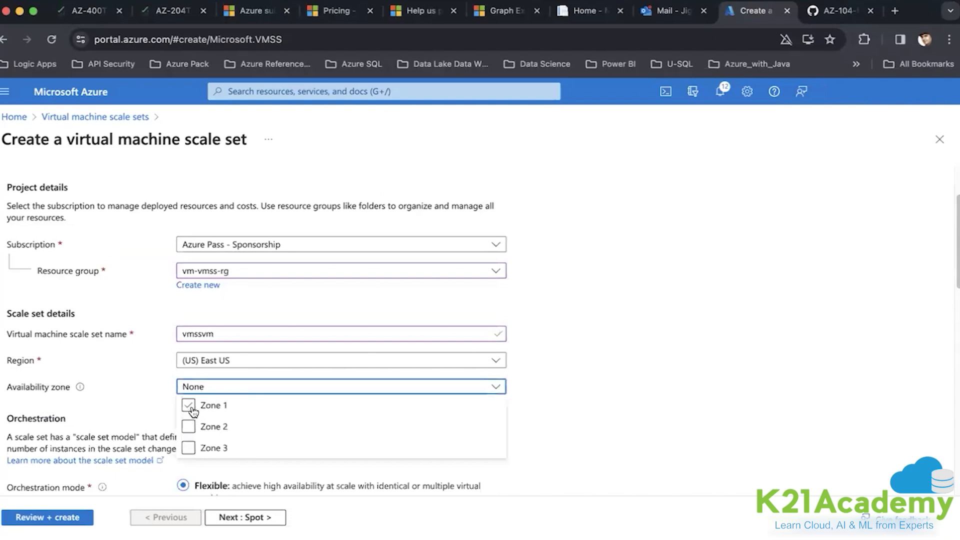
{"action": "left_click", "coordinate": [188, 405]}
{"action": "left_click", "coordinate": [188, 427]}
{"action": "left_click", "coordinate": [188, 448]}
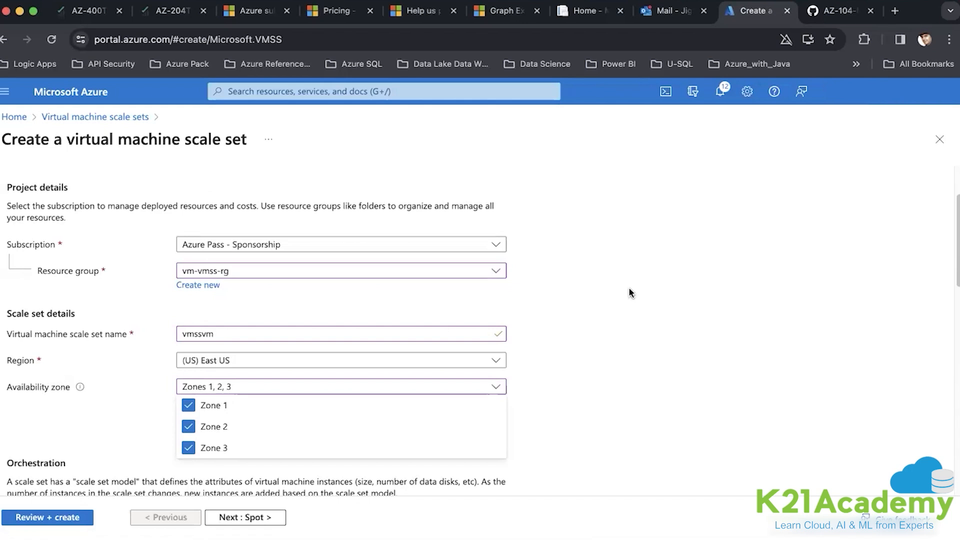
{"action": "left_click", "coordinate": [571, 356]}
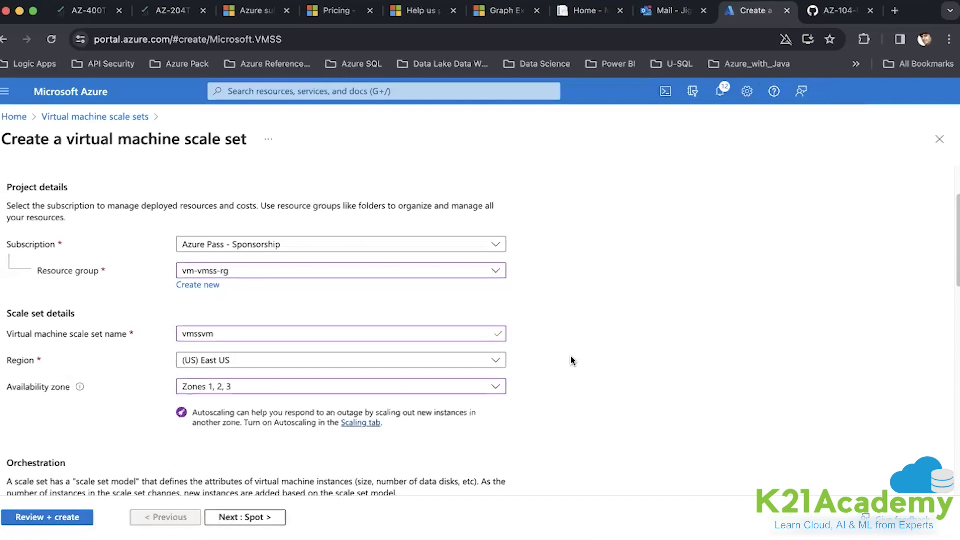
{"action": "scroll", "coordinate": [573, 360], "scroll_direction": "down", "scroll_amount": 5}
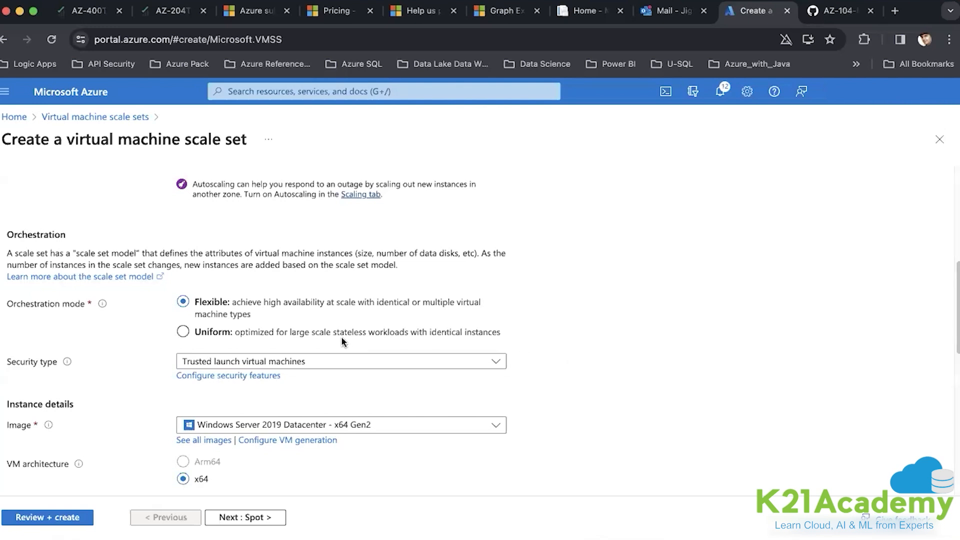
- Set orchestration mode to Uniform and security type to Standard
{"action": "left_click", "coordinate": [183, 332]}
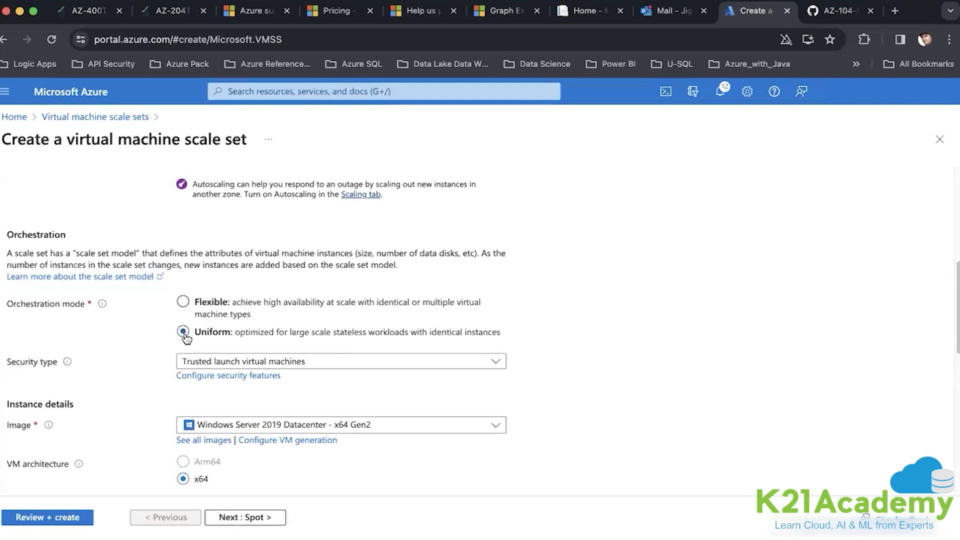
{"action": "left_click", "coordinate": [320, 361]}
{"action": "left_click", "coordinate": [260, 384]}
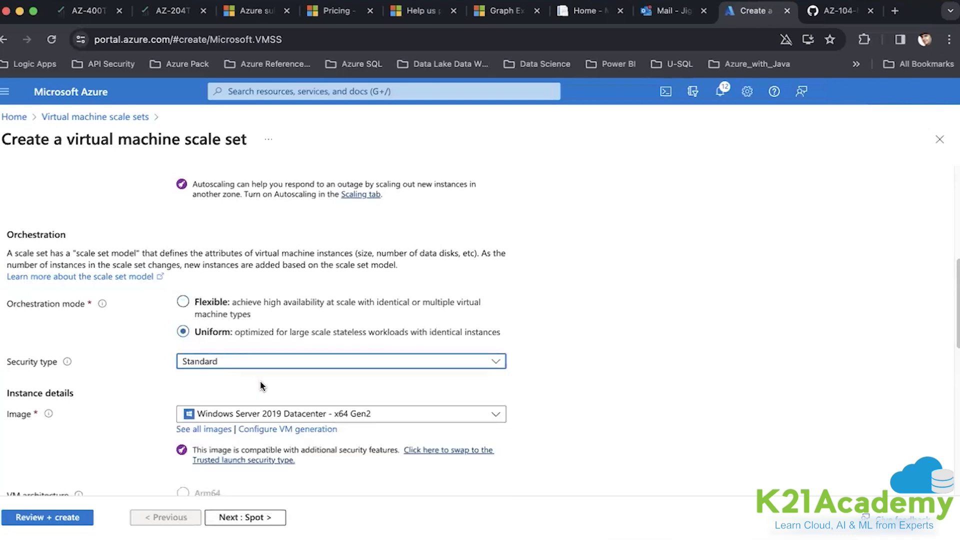
- Choose VM size Standard_B1s (1 vcpu, 1 GiB memory) from the full size list
{"action": "scroll", "coordinate": [544, 379], "scroll_direction": "down", "scroll_amount": 2}
{"action": "scroll", "coordinate": [544, 380], "scroll_direction": "down", "scroll_amount": 4}
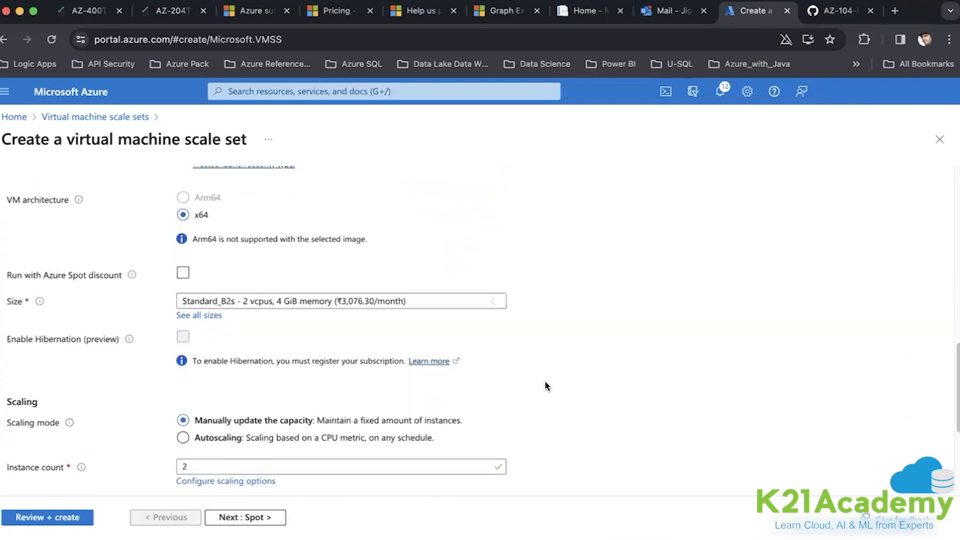
{"action": "left_click", "coordinate": [265, 303]}
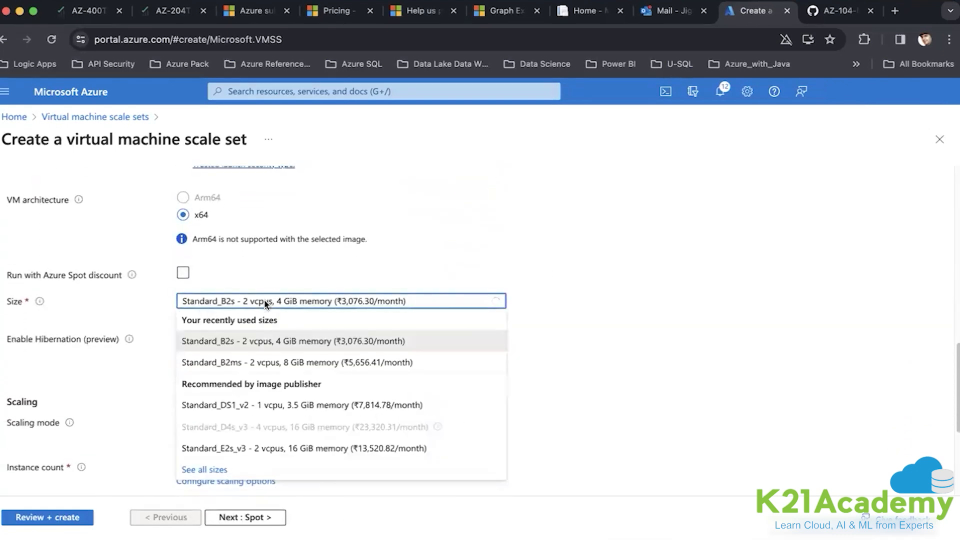
{"action": "left_click", "coordinate": [219, 470]}
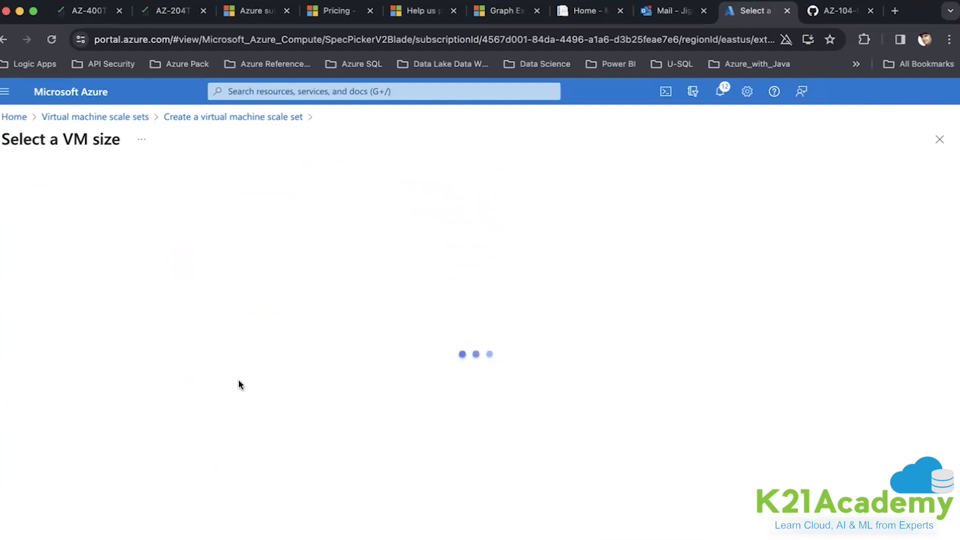
{"action": "left_click", "coordinate": [92, 383]}
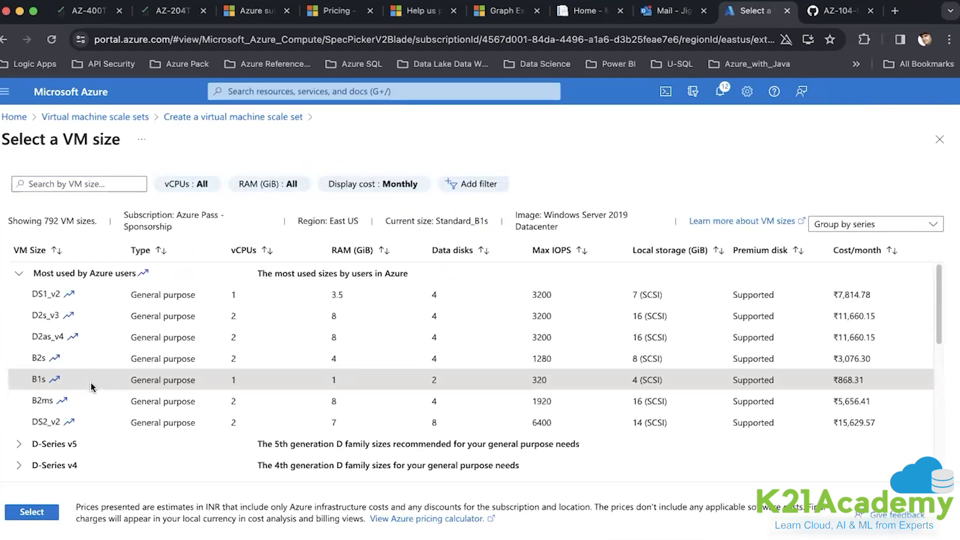
{"action": "scroll", "coordinate": [92, 388], "scroll_direction": "down", "scroll_amount": 1}
{"action": "left_click", "coordinate": [32, 512]}
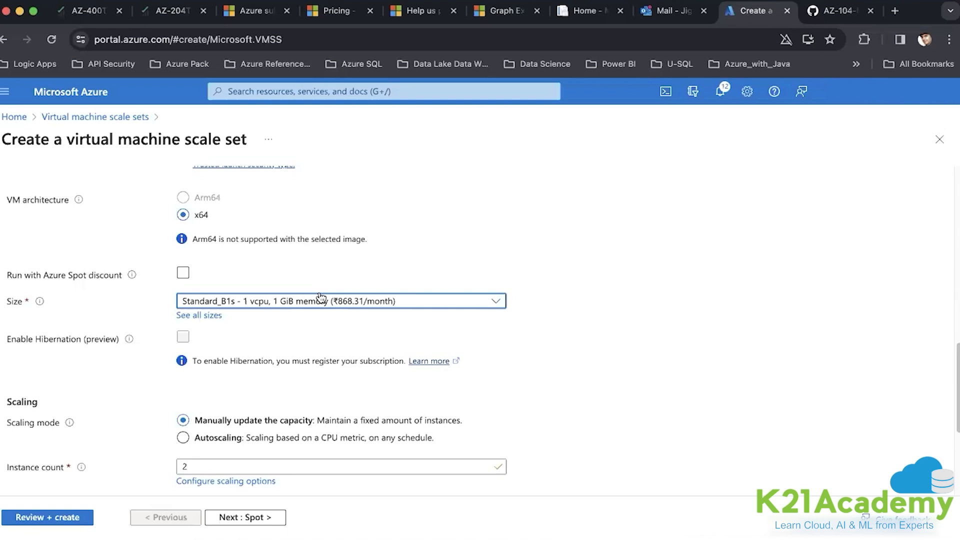
- Switch scaling mode to Autoscaling and open its Default condition configuration
{"action": "scroll", "coordinate": [323, 338], "scroll_direction": "down", "scroll_amount": 3}
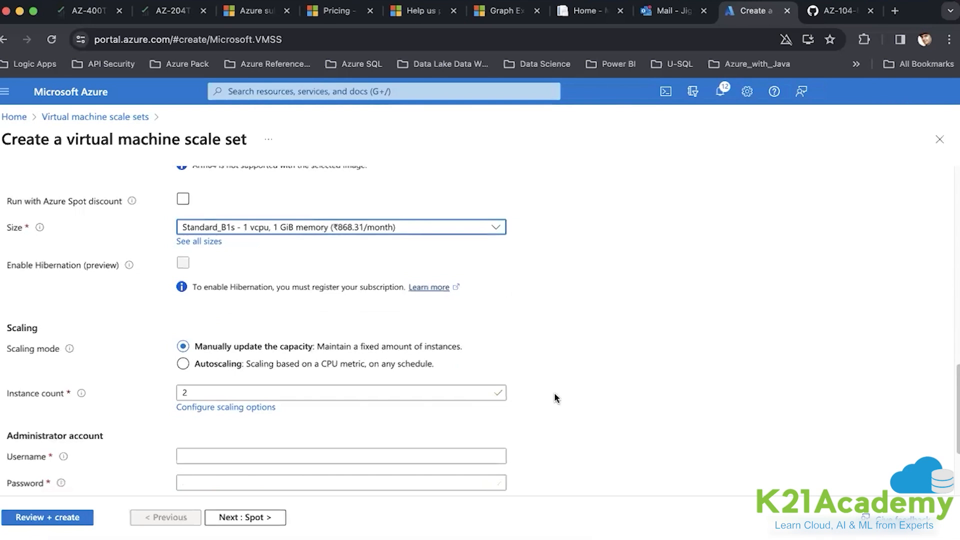
{"action": "scroll", "coordinate": [543, 393], "scroll_direction": "down", "scroll_amount": 2}
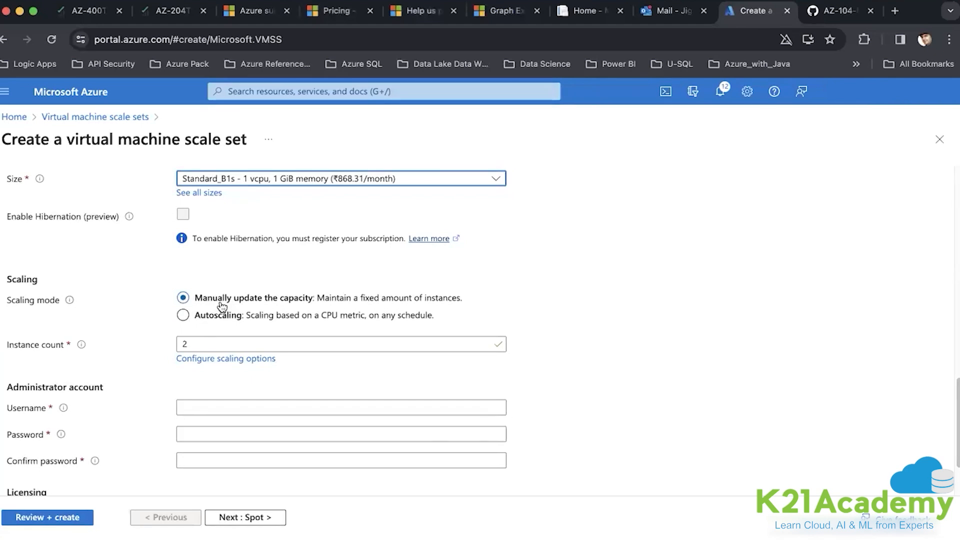
{"action": "left_click", "coordinate": [210, 319]}
{"action": "scroll", "coordinate": [223, 358], "scroll_direction": "down", "scroll_amount": 3}
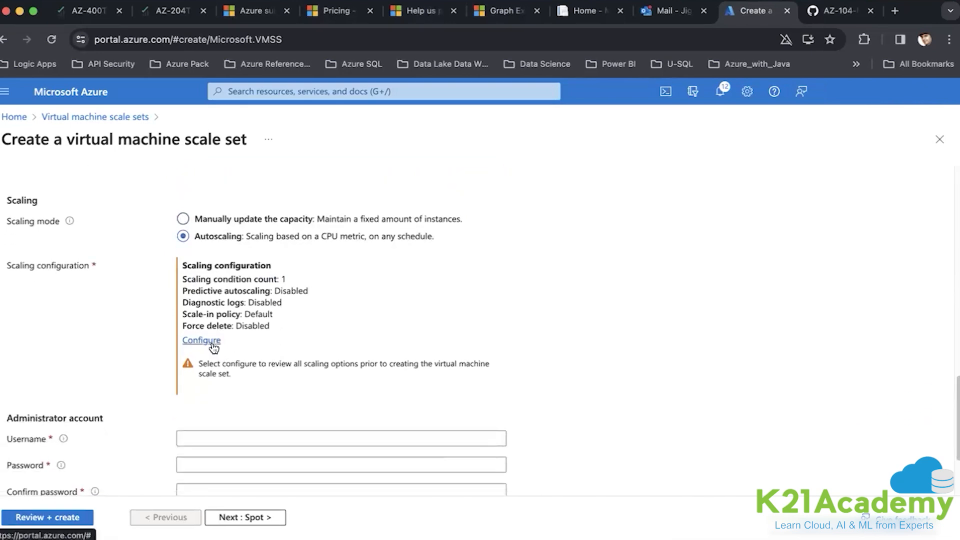
{"action": "left_click", "coordinate": [196, 340]}
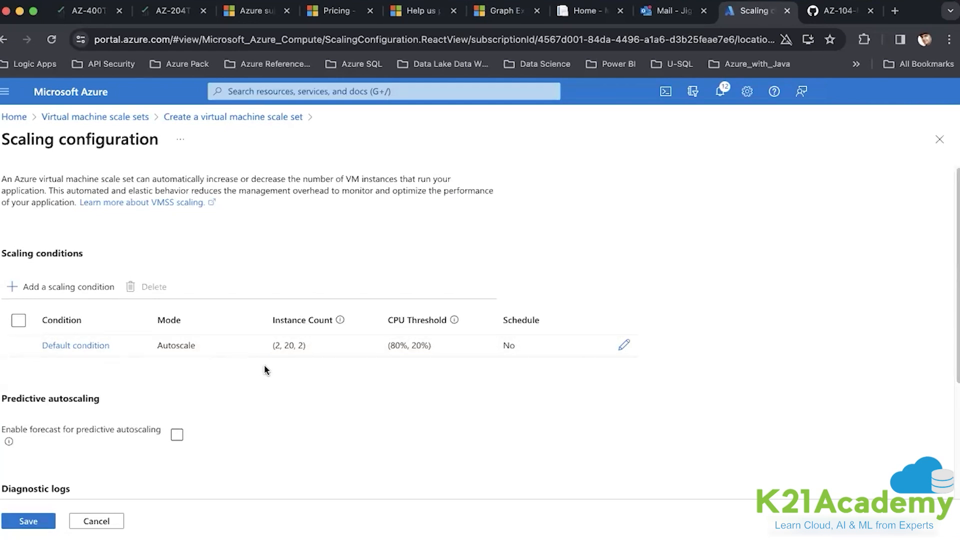
{"action": "left_click", "coordinate": [624, 345]}
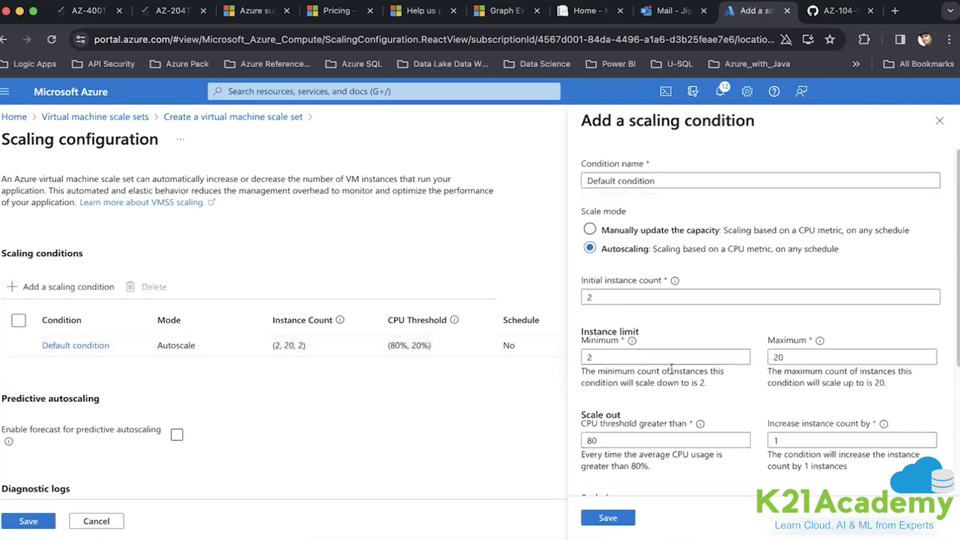
{"action": "scroll", "coordinate": [671, 369], "scroll_direction": "down", "scroll_amount": 2}
{"action": "scroll", "coordinate": [671, 368], "scroll_direction": "down", "scroll_amount": 5}
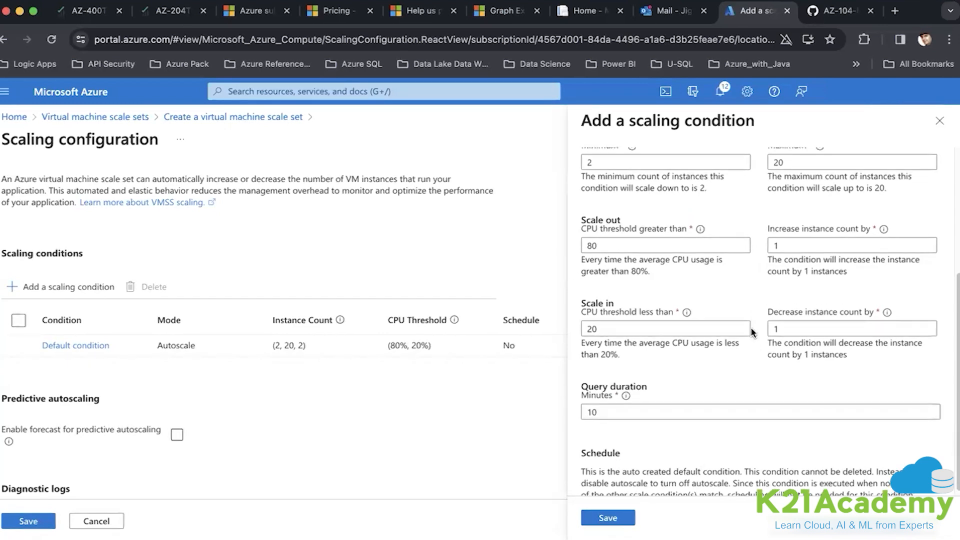
{"action": "scroll", "coordinate": [753, 333], "scroll_direction": "up", "scroll_amount": 5}
{"action": "left_click", "coordinate": [940, 121]}
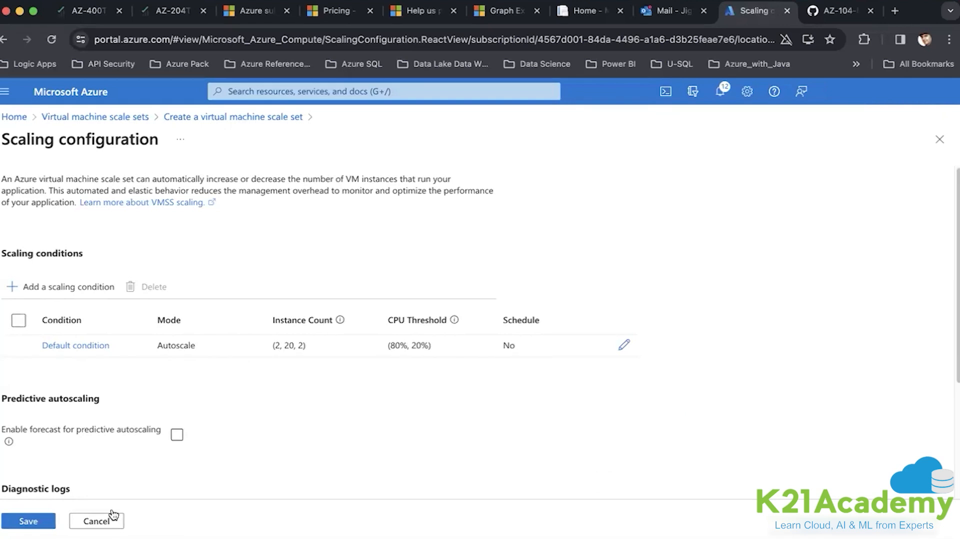
- Save the scaling configuration, then switch to manual capacity with 2 instances
{"action": "left_click", "coordinate": [50, 521]}
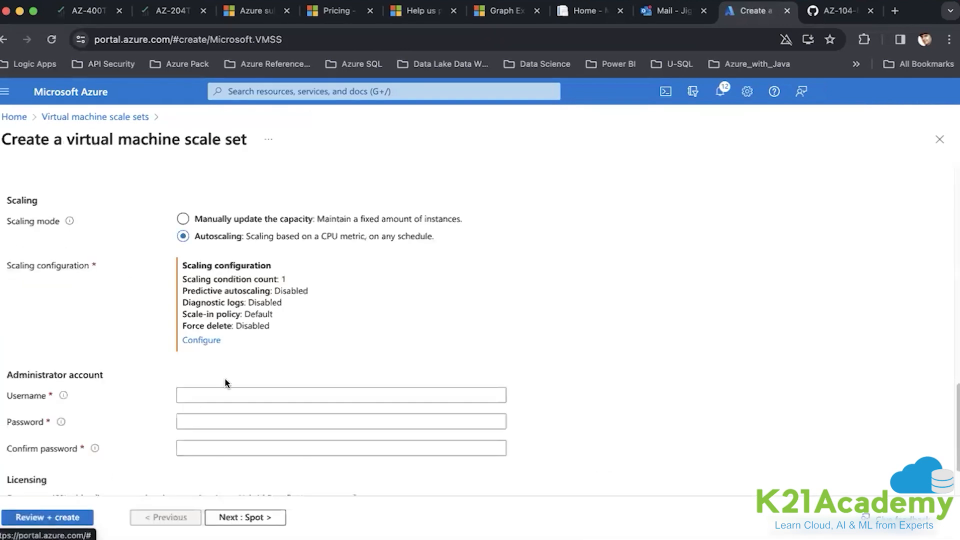
{"action": "scroll", "coordinate": [282, 324], "scroll_direction": "down", "scroll_amount": 3}
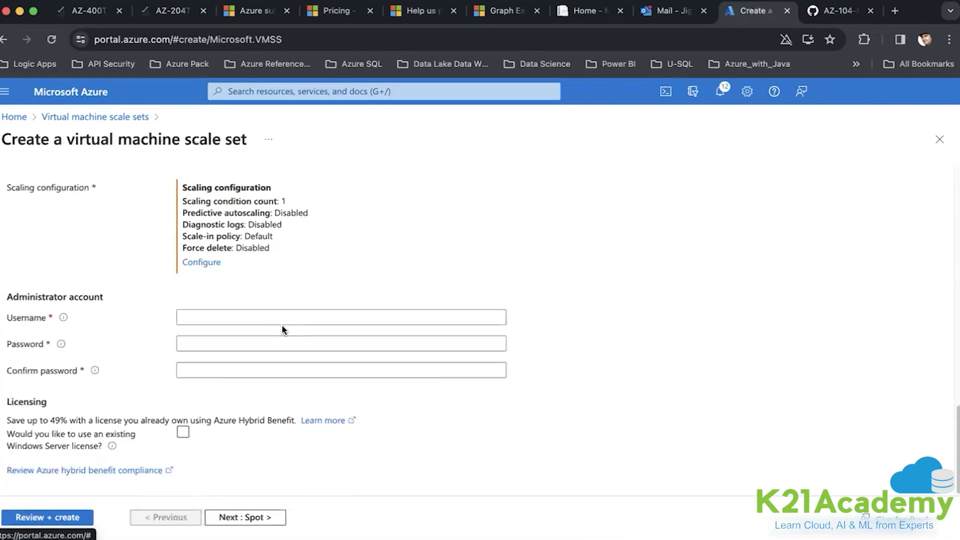
{"action": "left_click", "coordinate": [229, 318]}
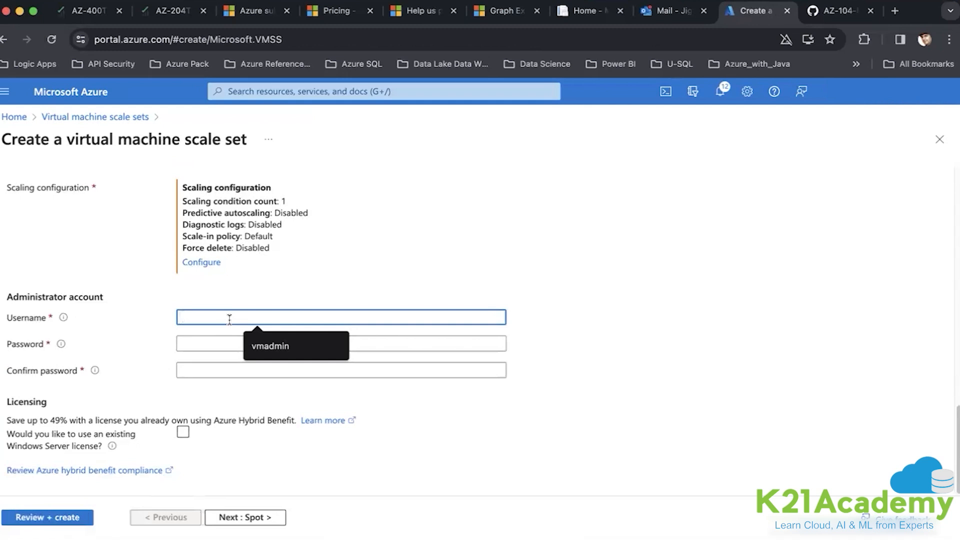
{"action": "scroll", "coordinate": [229, 319], "scroll_direction": "up", "scroll_amount": 3}
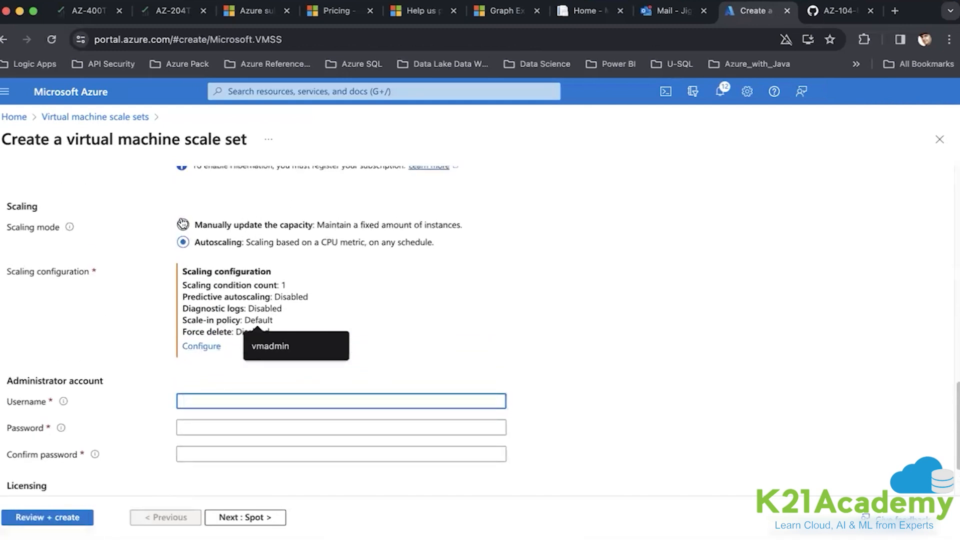
{"action": "left_click", "coordinate": [183, 225]}
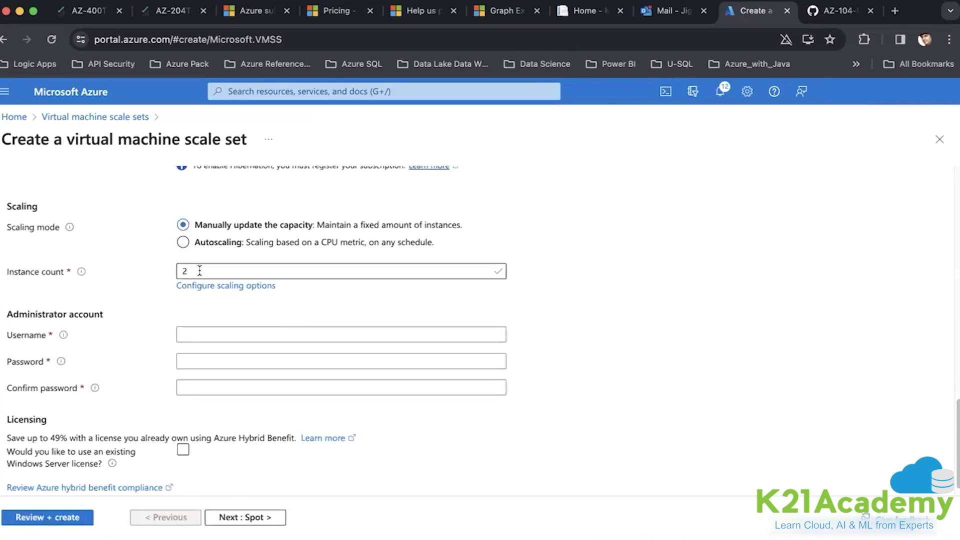
{"action": "left_click", "coordinate": [206, 286]}
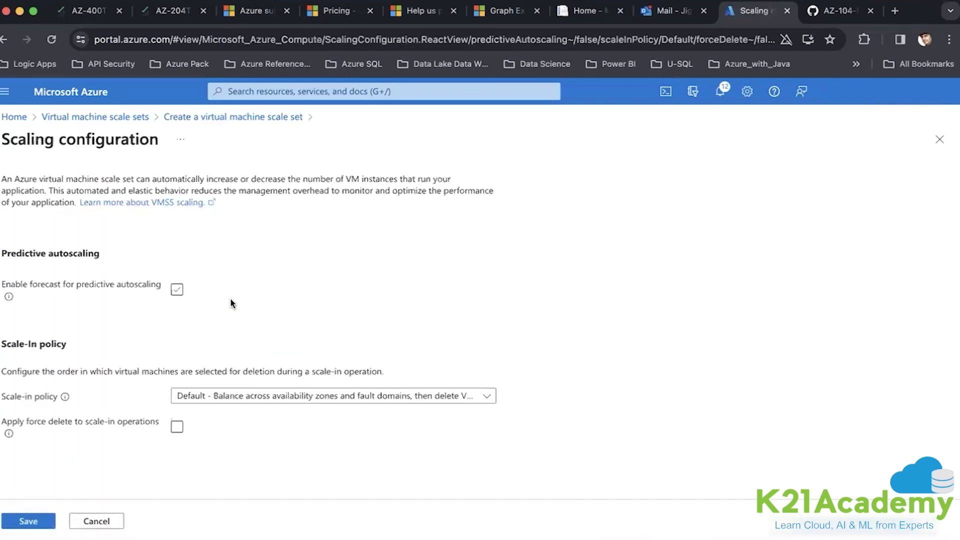
{"action": "left_click", "coordinate": [245, 400]}
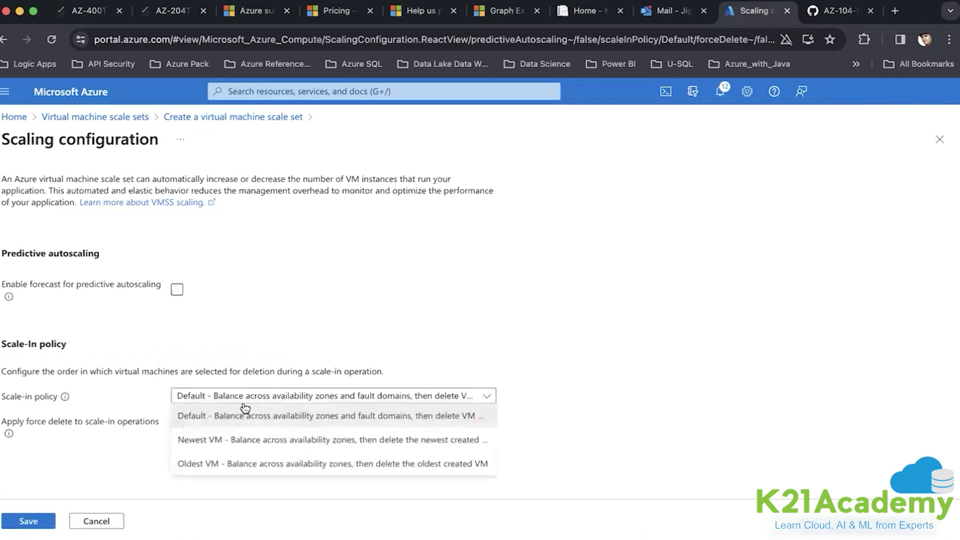
{"action": "left_click", "coordinate": [270, 343]}
{"action": "left_click", "coordinate": [107, 523]}
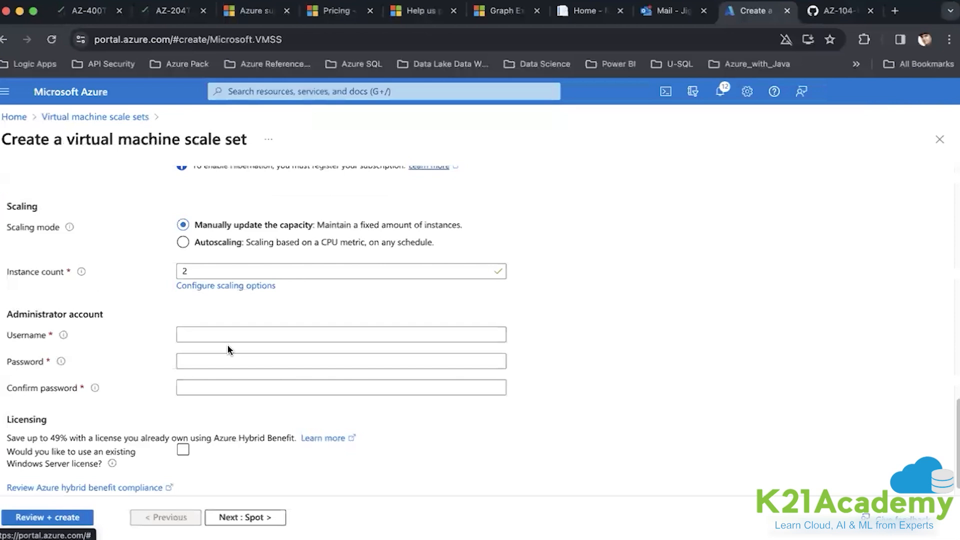
{"action": "scroll", "coordinate": [228, 349], "scroll_direction": "up", "scroll_amount": 2}
- Enter administrator username vmssvm and a password, then move on to Spot settings
{"action": "scroll", "coordinate": [227, 349], "scroll_direction": "down", "scroll_amount": 3}
{"action": "left_click", "coordinate": [214, 320]}
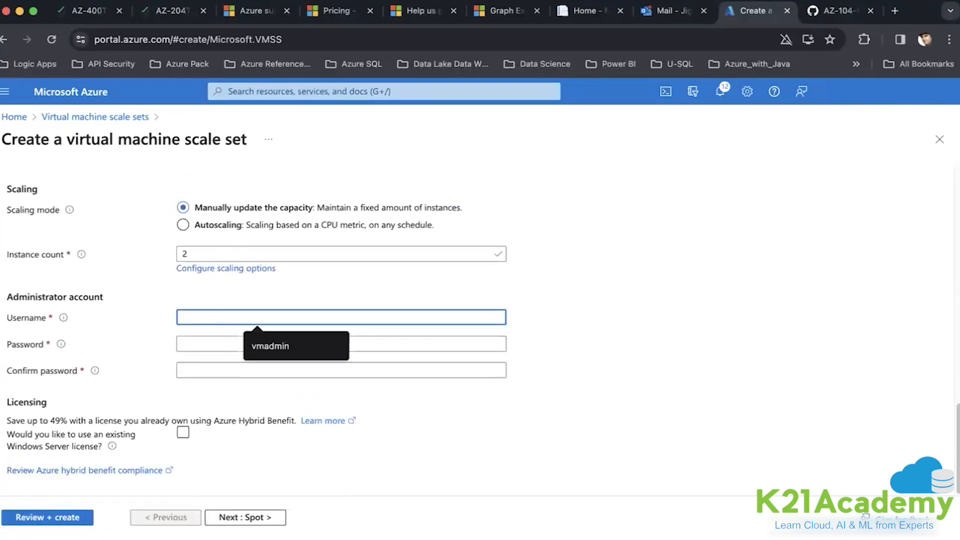
{"action": "type", "text": "vmssvm"}
{"action": "key", "text": "Tab"}
{"action": "type", "text": "Password"}
{"action": "left_click", "coordinate": [245, 517]}
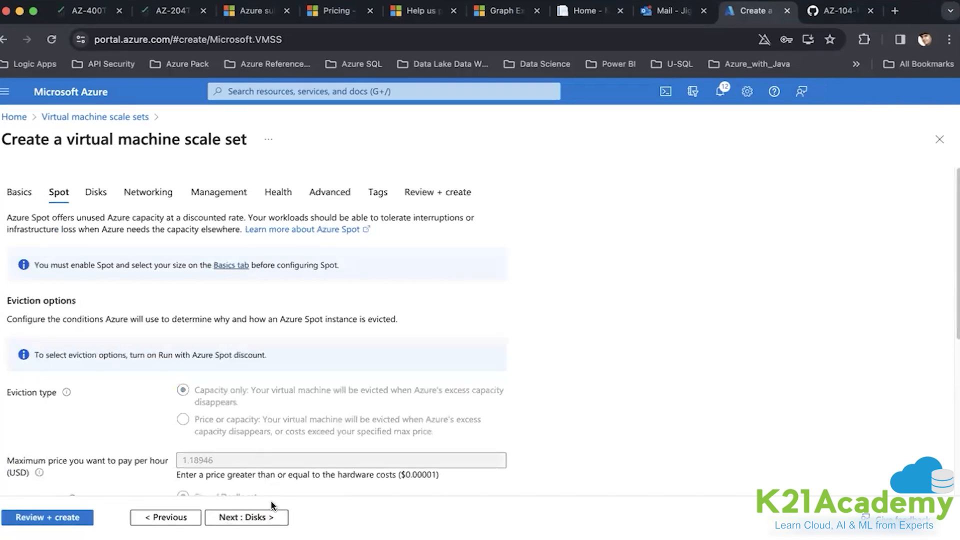
- Advance past Disks to Networking and begin creating a new virtual network
{"action": "left_click", "coordinate": [270, 516]}
{"action": "left_click", "coordinate": [251, 426]}
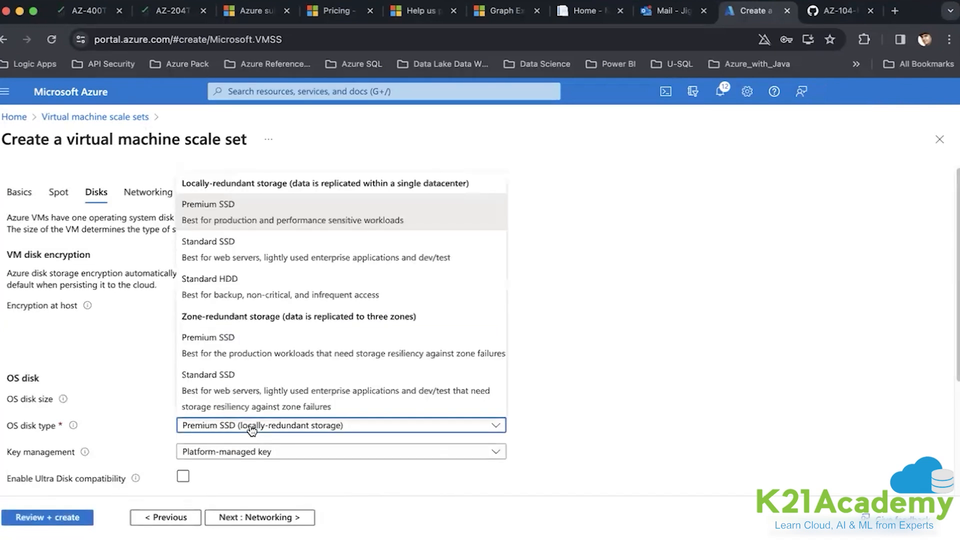
{"action": "left_click", "coordinate": [235, 253]}
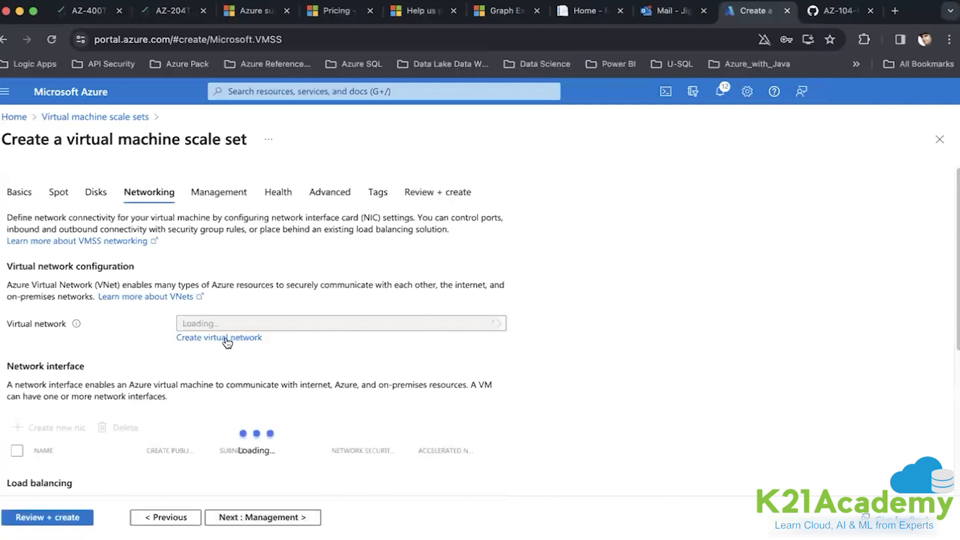
{"action": "left_click", "coordinate": [227, 338]}
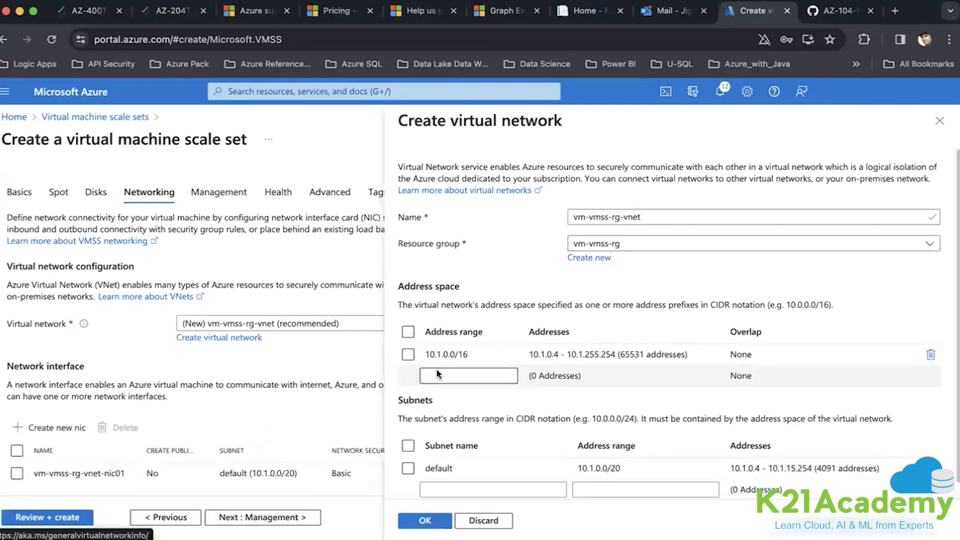
- Change the virtual network address space from 10.1.0.0/16 to 10.82.0.0/20
{"action": "triple_click", "coordinate": [476, 353]}
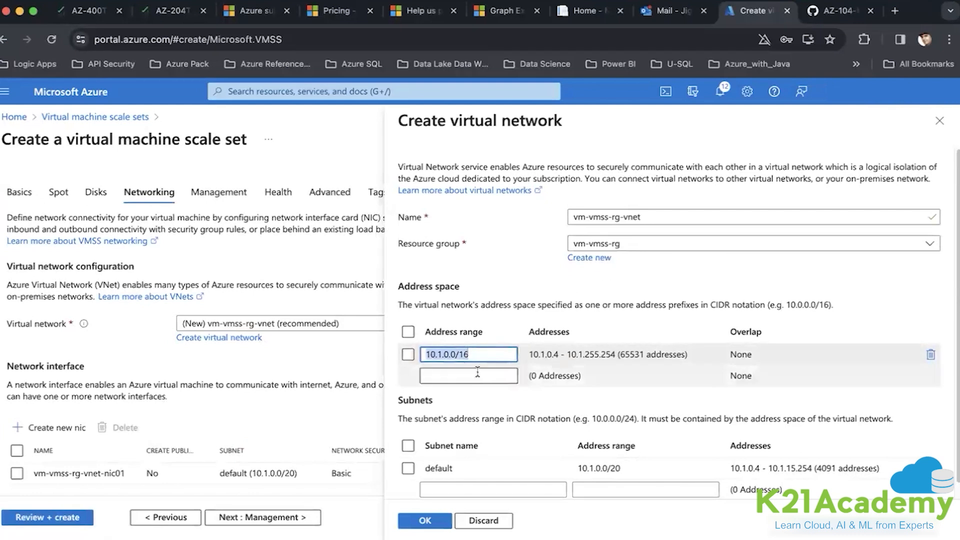
{"action": "left_click", "coordinate": [444, 352]}
{"action": "key", "text": "BackSpace"}
{"action": "type", "text": "82"}
{"action": "key", "text": "Right"}
{"action": "key", "text": "Right"}
{"action": "key", "text": "Right"}
{"action": "key", "text": "Right"}
{"action": "key", "text": "Right"}
{"action": "key", "text": "Right"}
{"action": "key", "text": "Right"}
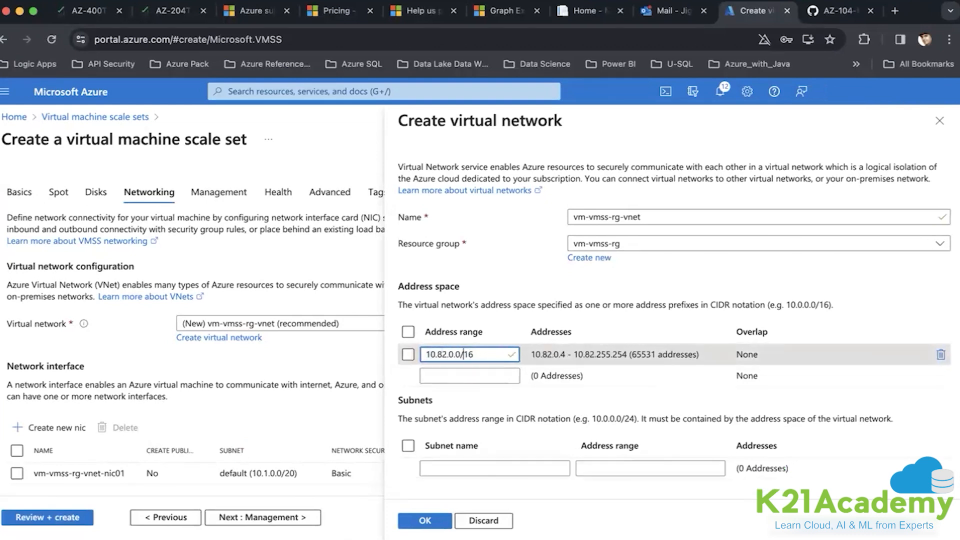
{"action": "key", "text": "BackSpace"}
{"action": "key", "text": "BackSpace"}
{"action": "type", "text": "20"}
- Add subnet subnet0 with range 10.82.0.0/24
{"action": "left_click", "coordinate": [491, 467]}
{"action": "type", "text": "subnet0"}
{"action": "key", "text": "Tab"}
{"action": "type", "text": "10."}
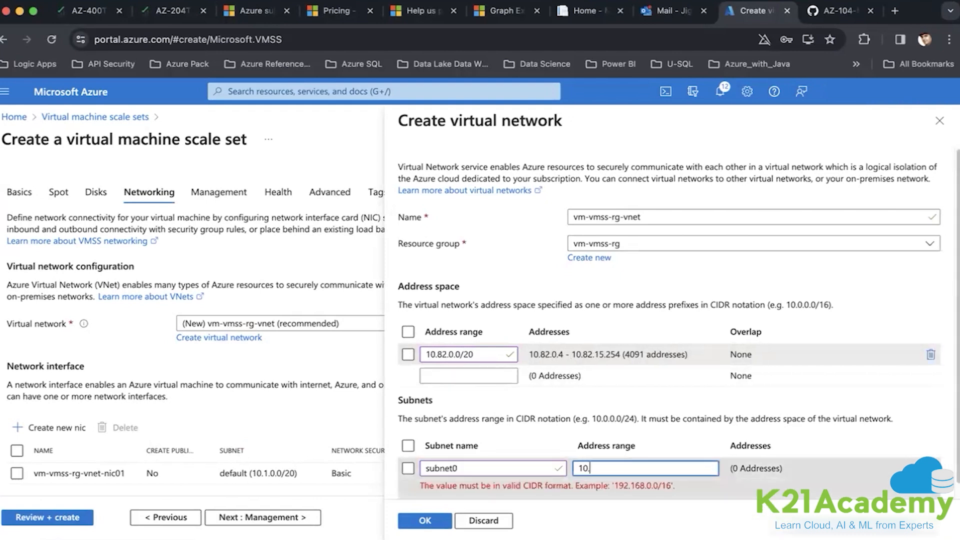
{"action": "type", "text": "82.0.0/24"}
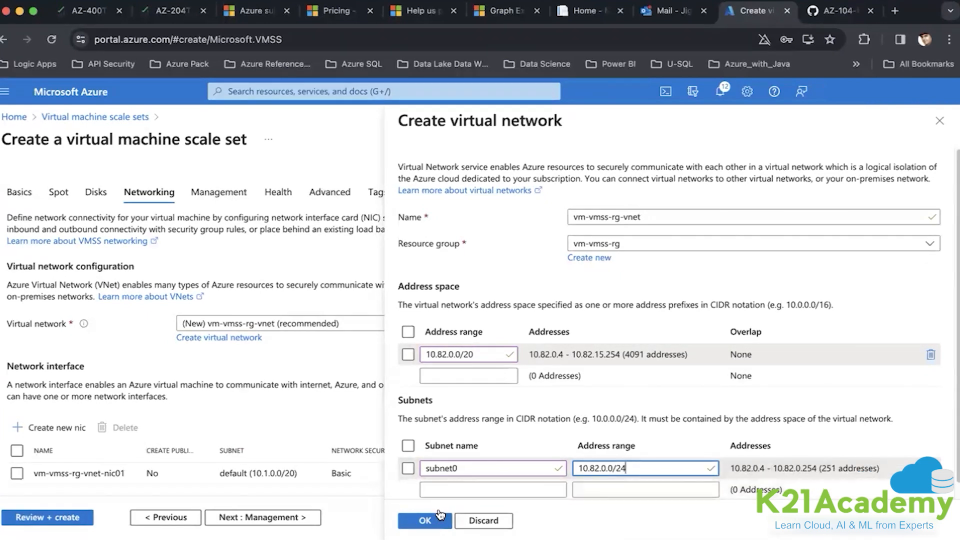
- Confirm the new virtual network and keep Azure load balancer as the load balancing option
{"action": "left_click", "coordinate": [428, 520]}
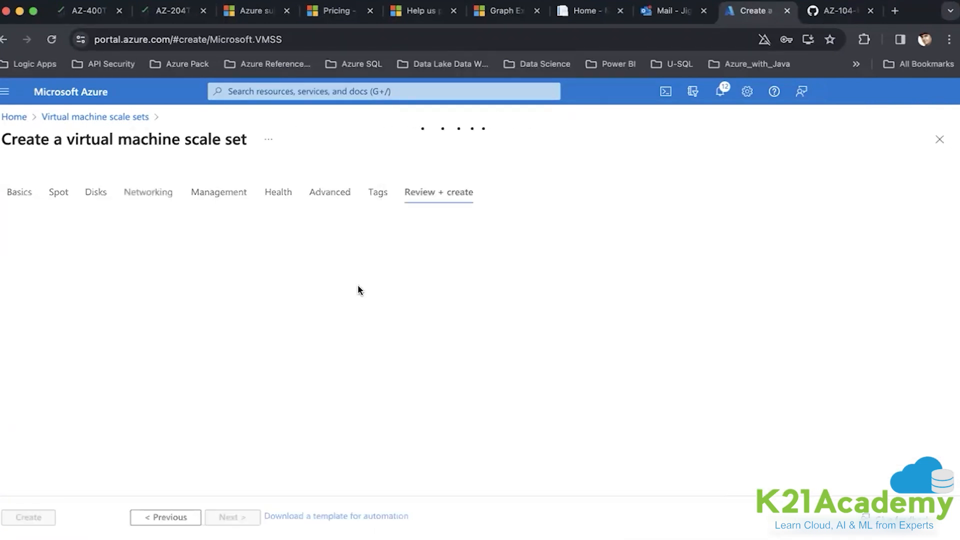
{"action": "left_click", "coordinate": [155, 226]}
{"action": "scroll", "coordinate": [287, 346], "scroll_direction": "down", "scroll_amount": 10}
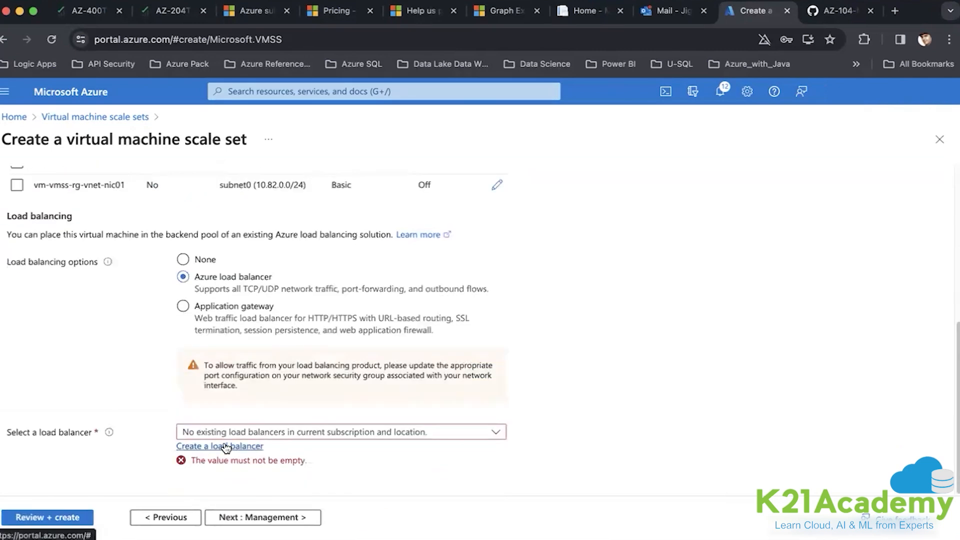
{"action": "left_click", "coordinate": [288, 434]}
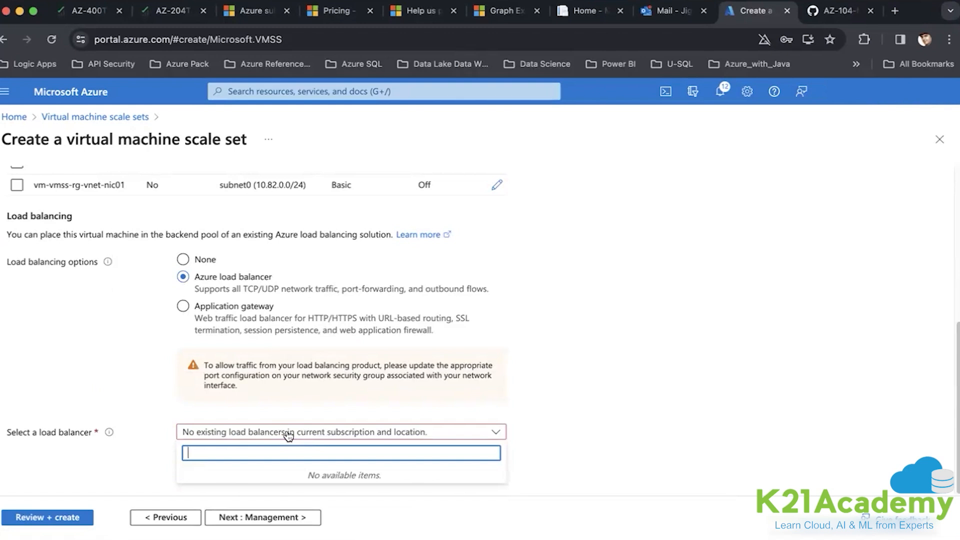
{"action": "left_click", "coordinate": [183, 259]}
{"action": "left_click", "coordinate": [469, 429]}
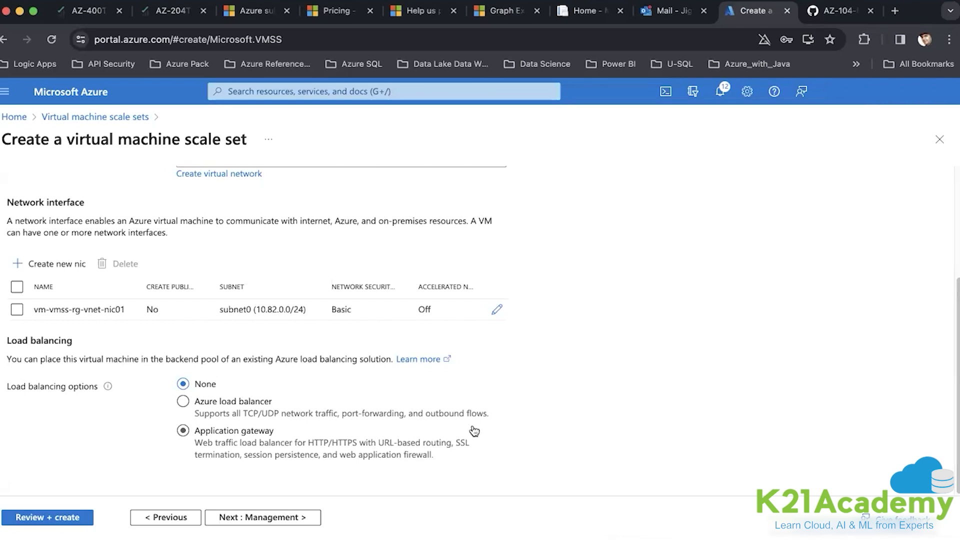
{"action": "left_click", "coordinate": [219, 417]}
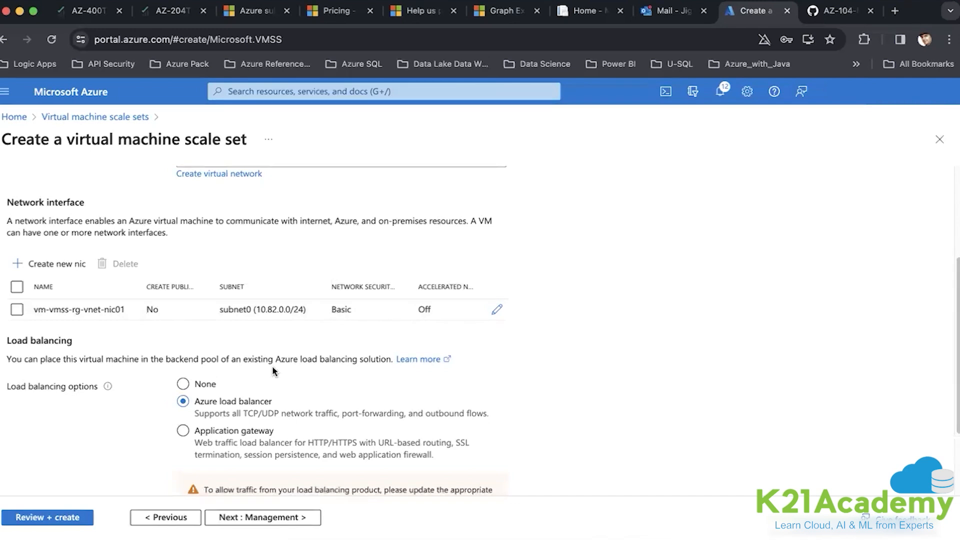
- Reaccept the virtual network settings and open the network interface for editing
{"action": "scroll", "coordinate": [203, 387], "scroll_direction": "up", "scroll_amount": 3}
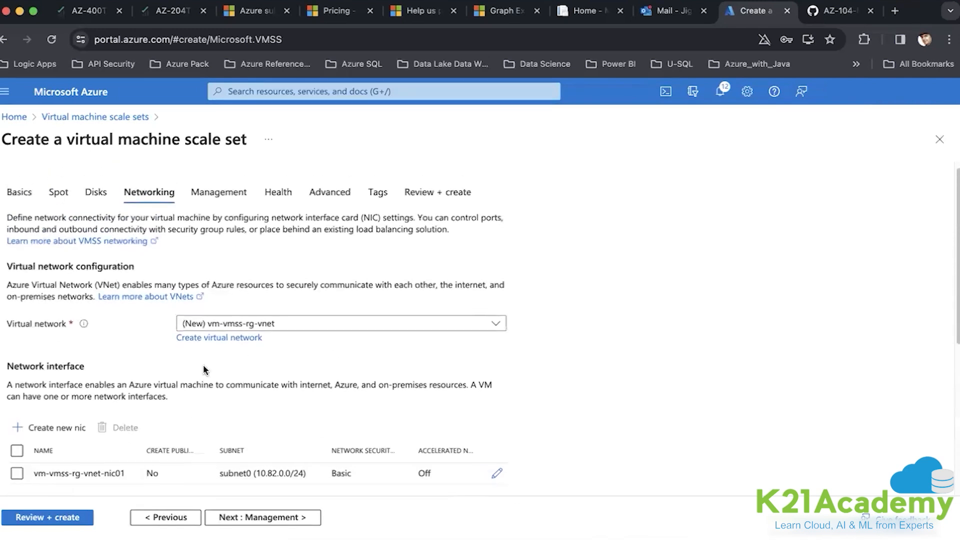
{"action": "left_click", "coordinate": [213, 340]}
{"action": "scroll", "coordinate": [463, 401], "scroll_direction": "down", "scroll_amount": 1}
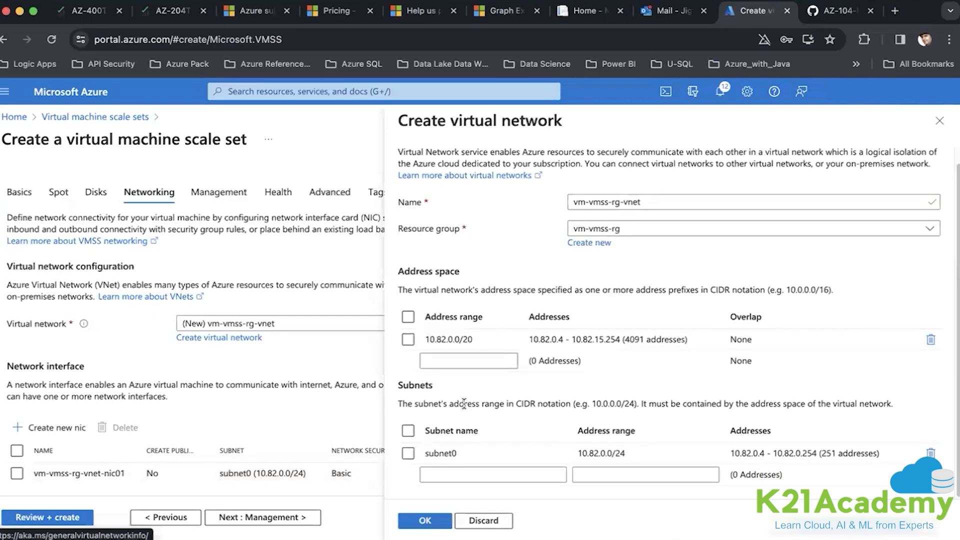
{"action": "left_click", "coordinate": [425, 518]}
{"action": "scroll", "coordinate": [314, 424], "scroll_direction": "down", "scroll_amount": 3}
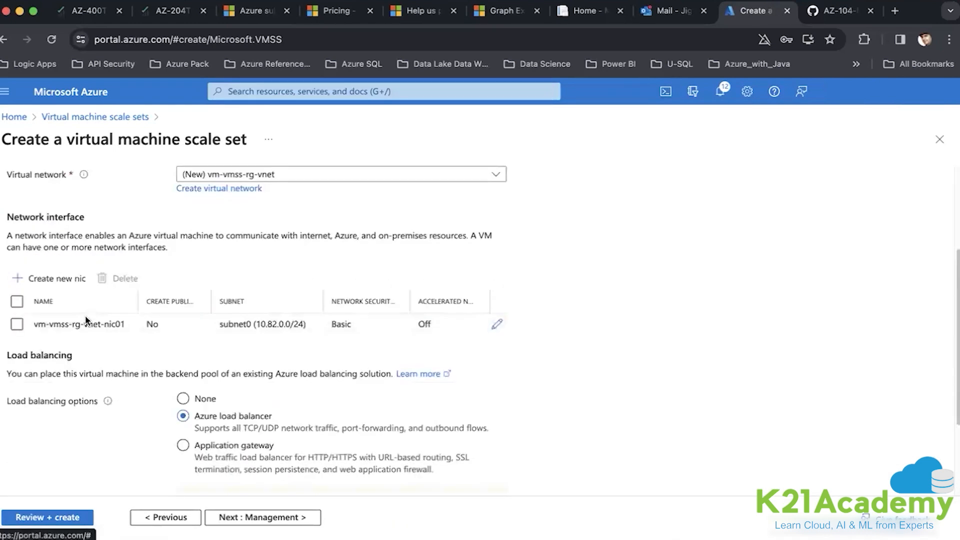
{"action": "left_click", "coordinate": [496, 324]}
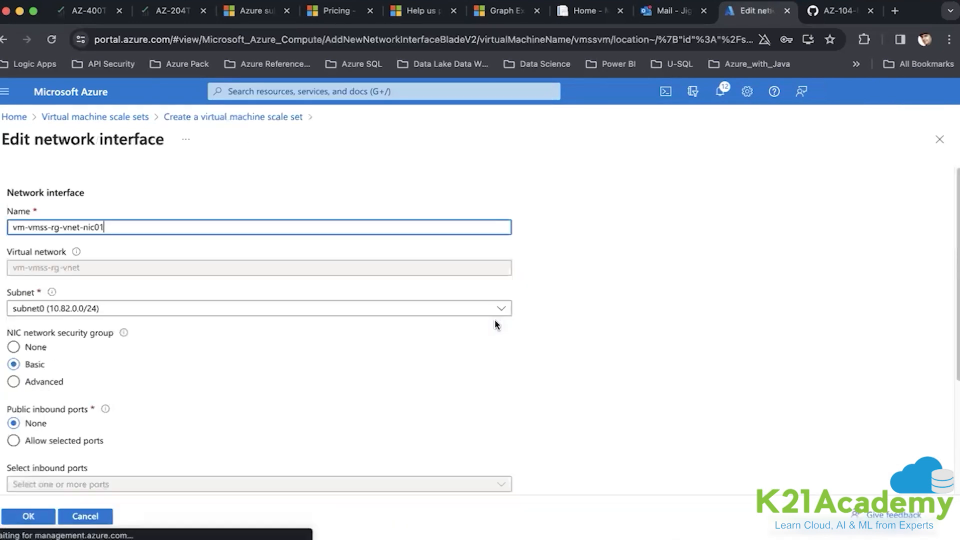
- Set the NIC security group to Advanced and start a new group vmssvm-nsg
{"action": "left_click", "coordinate": [53, 382]}
{"action": "scroll", "coordinate": [182, 376], "scroll_direction": "down", "scroll_amount": 2}
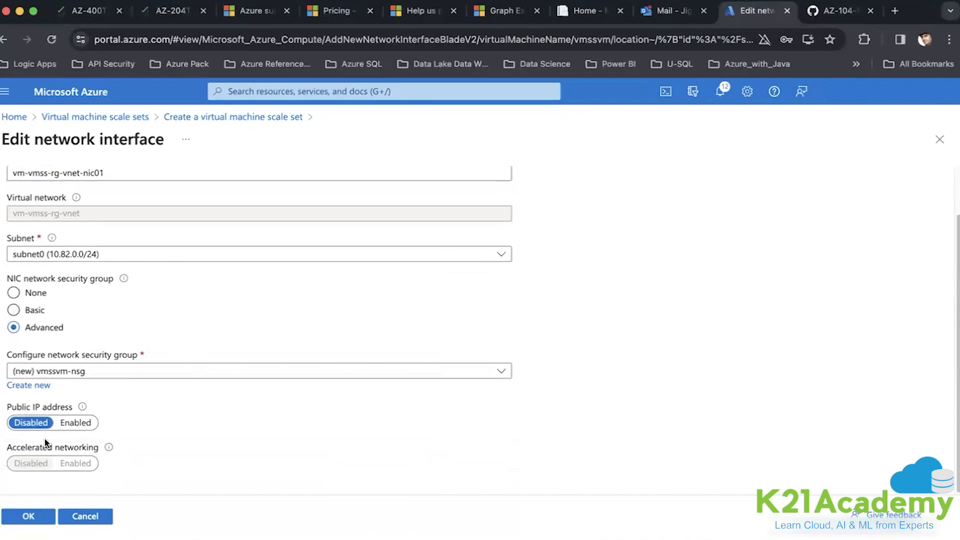
{"action": "left_click", "coordinate": [41, 386]}
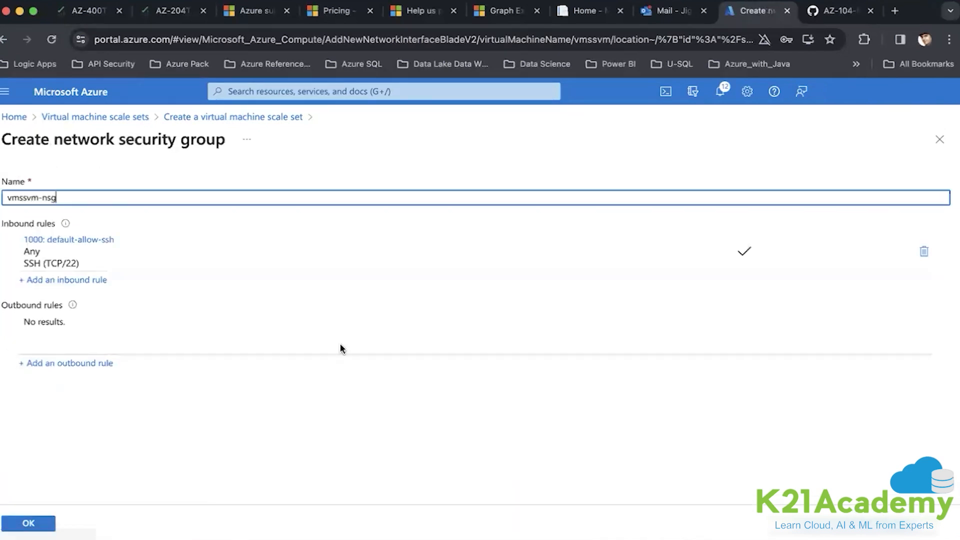
- Add inbound rule AllowAnyHTTPInbound for HTTP port 80 and save vmssvm-nsg
{"action": "left_click", "coordinate": [82, 287]}
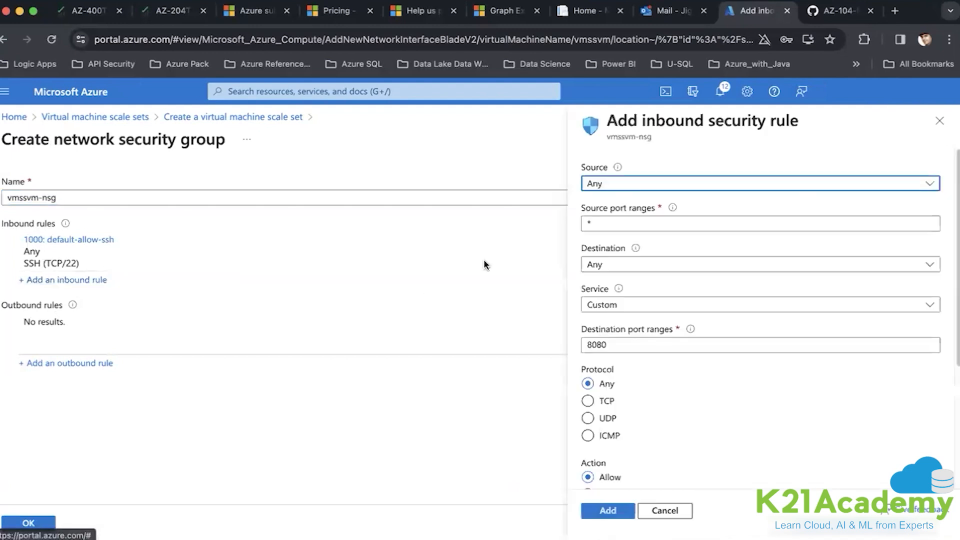
{"action": "left_click", "coordinate": [612, 310]}
{"action": "left_click", "coordinate": [612, 310]}
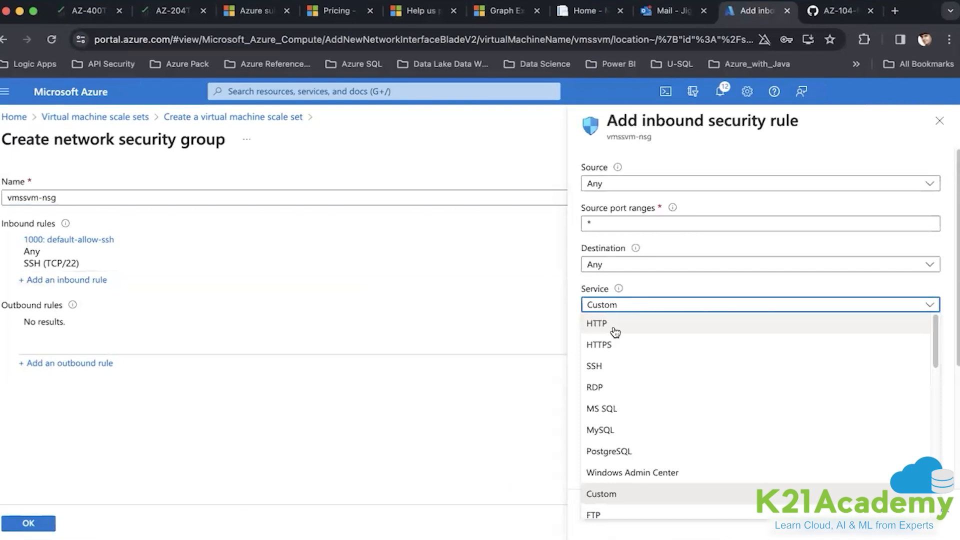
{"action": "scroll", "coordinate": [628, 396], "scroll_direction": "down", "scroll_amount": 3}
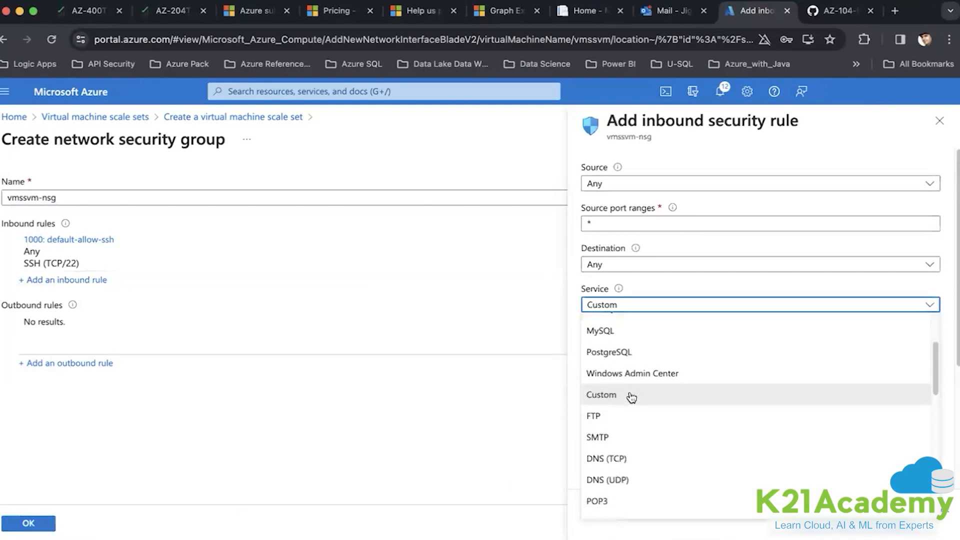
{"action": "scroll", "coordinate": [631, 397], "scroll_direction": "down", "scroll_amount": 3}
{"action": "scroll", "coordinate": [625, 385], "scroll_direction": "up", "scroll_amount": 5}
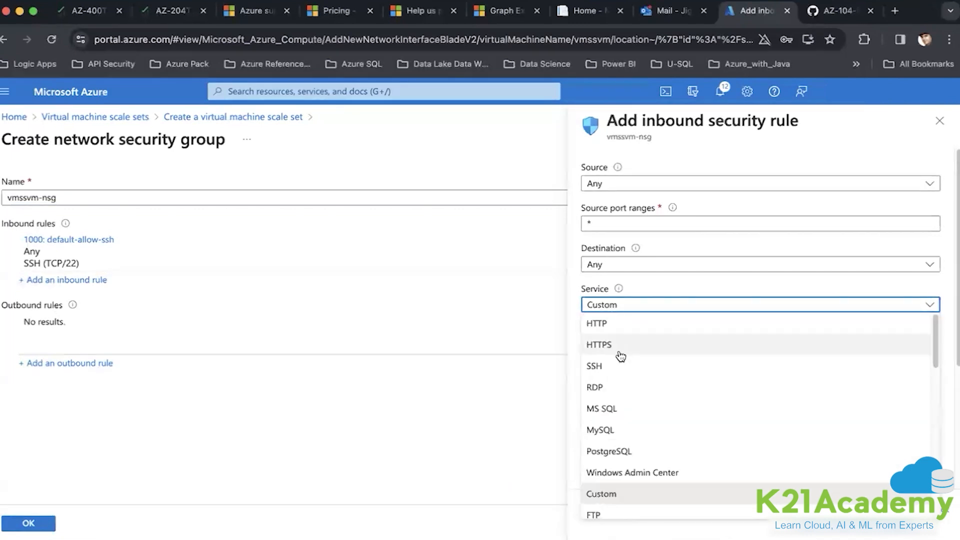
{"action": "left_click", "coordinate": [615, 327]}
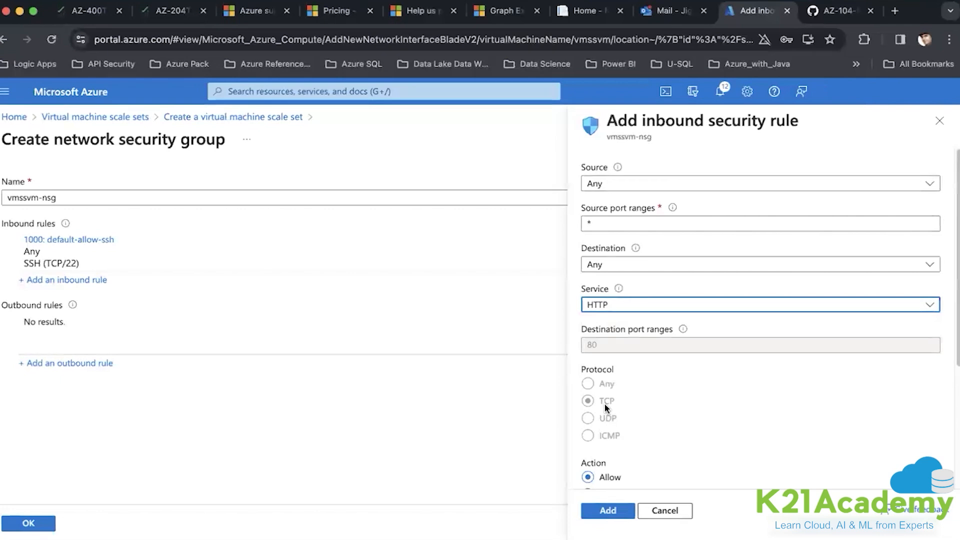
{"action": "scroll", "coordinate": [605, 406], "scroll_direction": "down", "scroll_amount": 4}
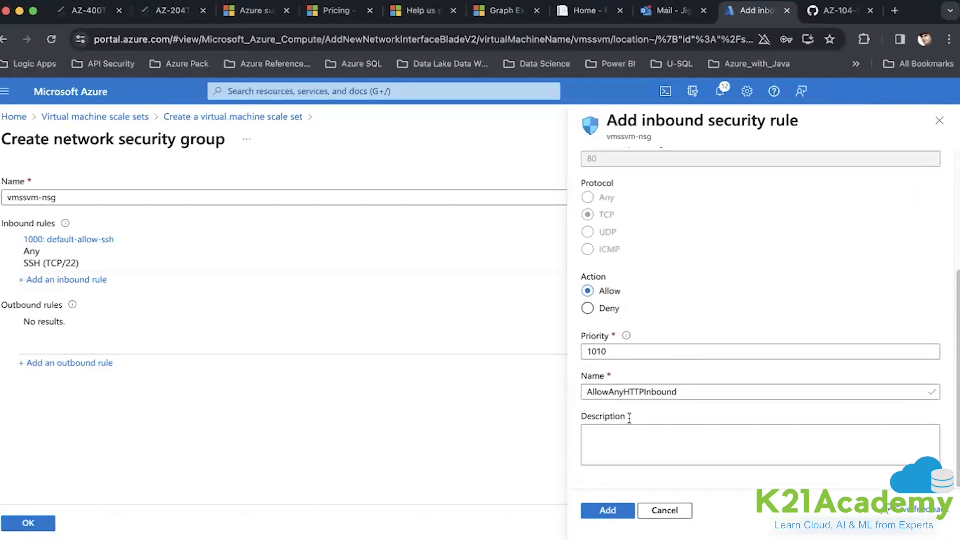
{"action": "left_click", "coordinate": [616, 512]}
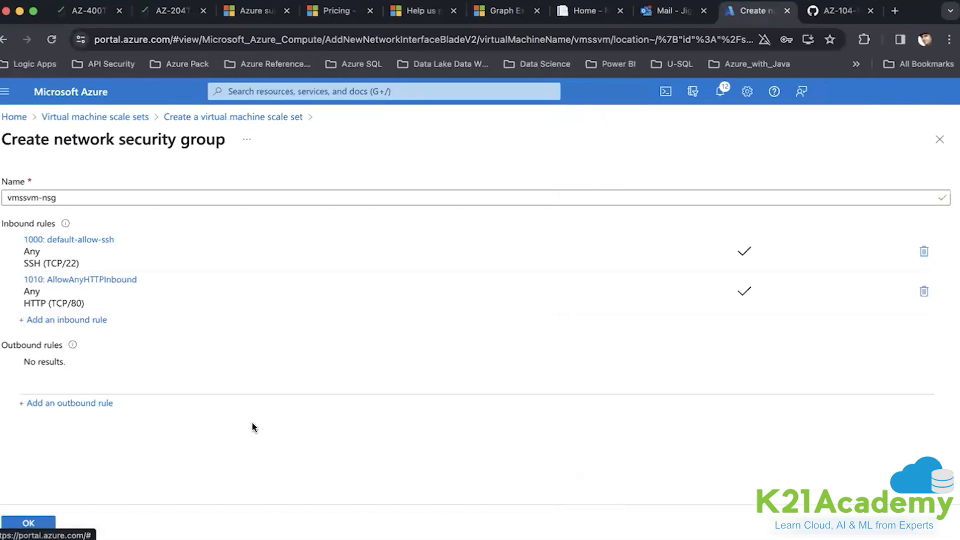
{"action": "left_click", "coordinate": [53, 519]}
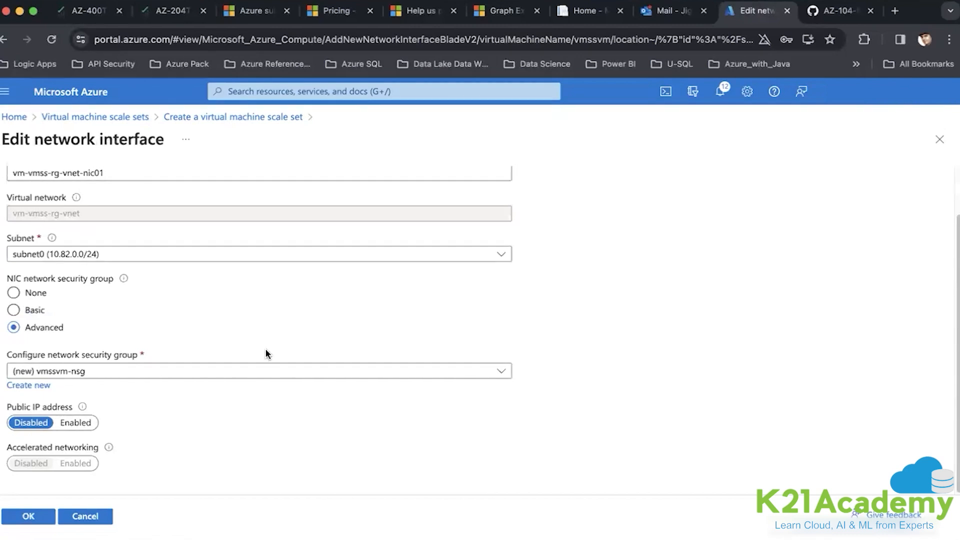
- Save the NIC settings and create a new public load balancer named vmsslbdemo
{"action": "scroll", "coordinate": [167, 253], "scroll_direction": "up", "scroll_amount": 2}
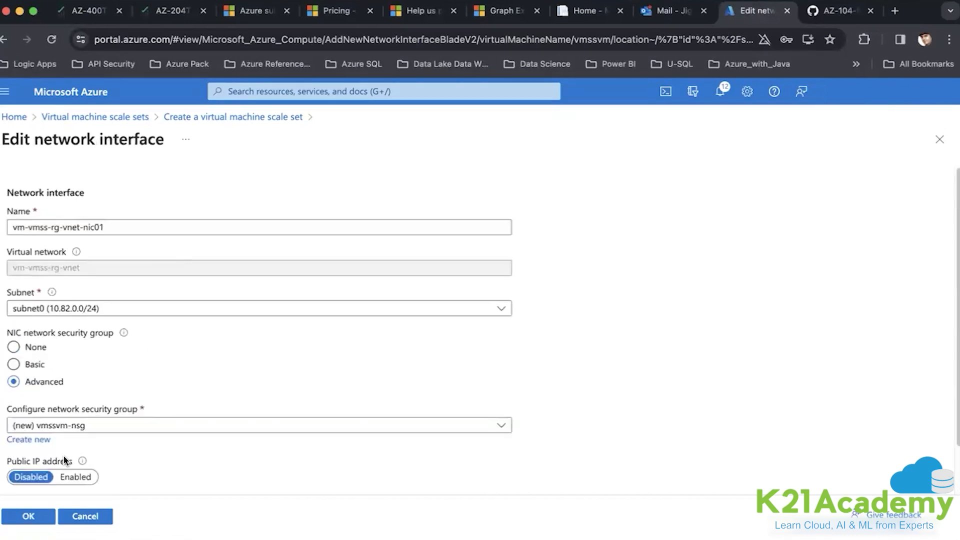
{"action": "left_click", "coordinate": [28, 516]}
{"action": "scroll", "coordinate": [255, 325], "scroll_direction": "down", "scroll_amount": 4}
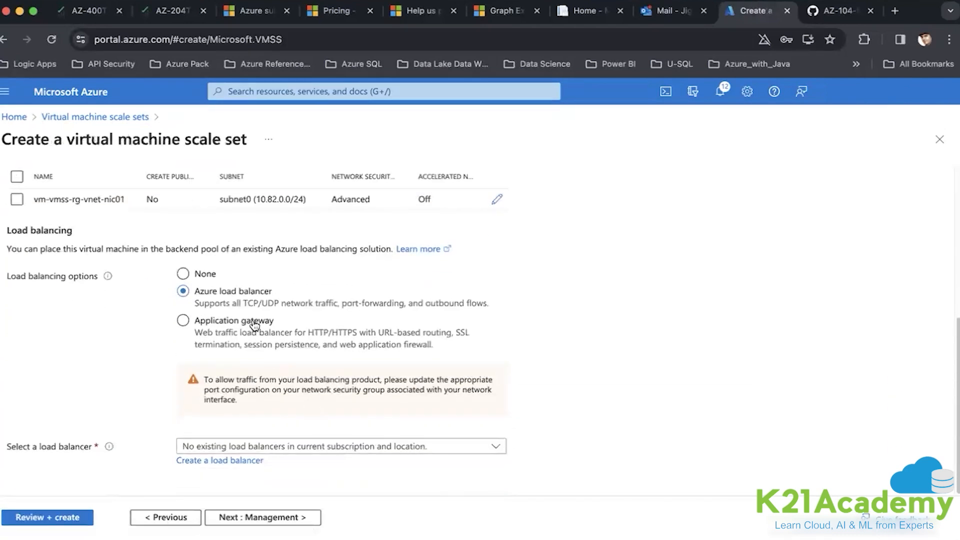
{"action": "left_click", "coordinate": [254, 459]}
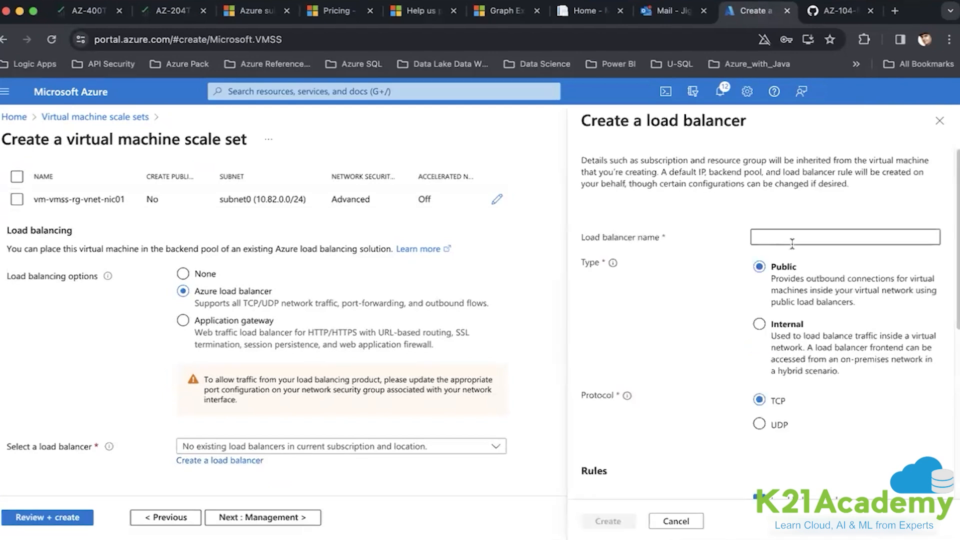
{"action": "left_click", "coordinate": [792, 238]}
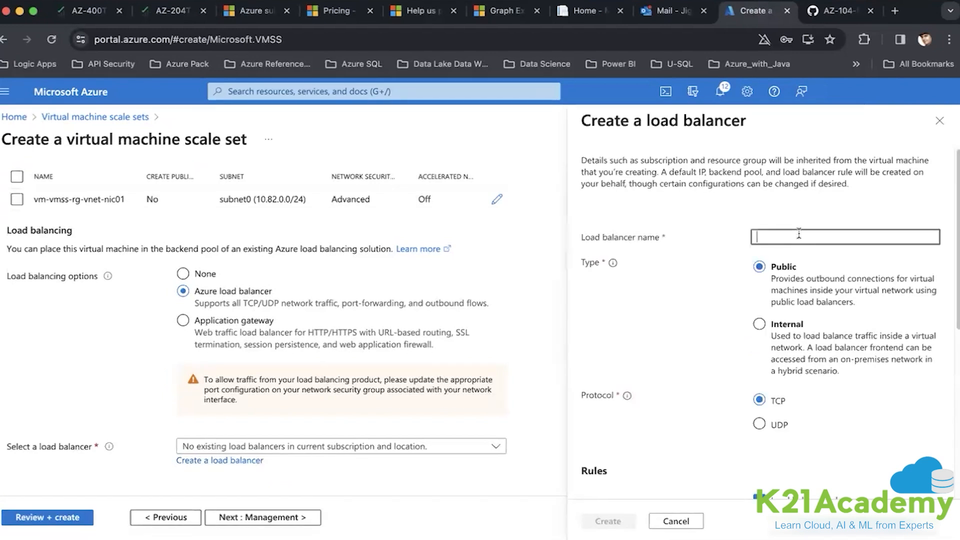
{"action": "type", "text": "vmsslbdemo"}
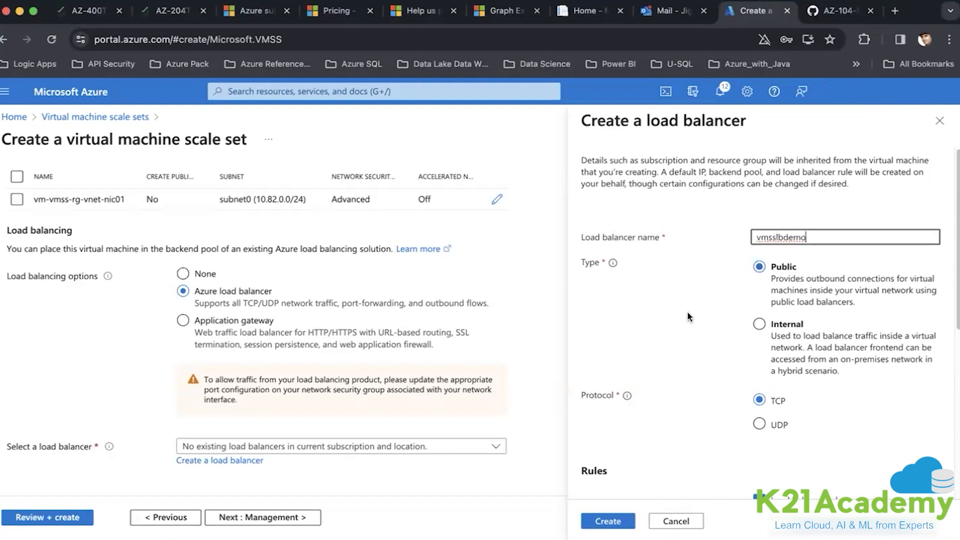
{"action": "scroll", "coordinate": [687, 311], "scroll_direction": "down", "scroll_amount": 5}
{"action": "scroll", "coordinate": [689, 315], "scroll_direction": "up", "scroll_amount": 5}
{"action": "left_click", "coordinate": [608, 522]}
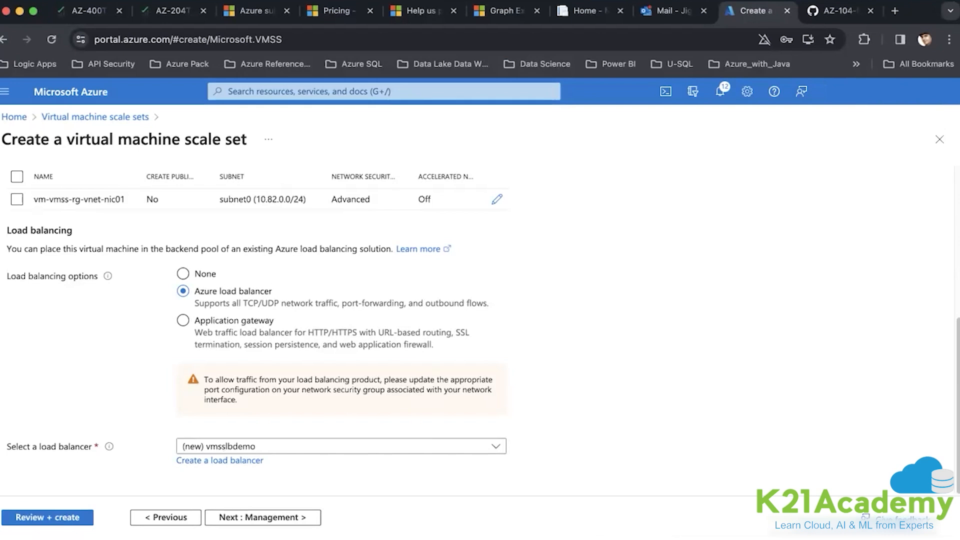
- Advance the scale set wizard past Management and Health to the Advanced step
{"action": "left_click", "coordinate": [294, 518]}
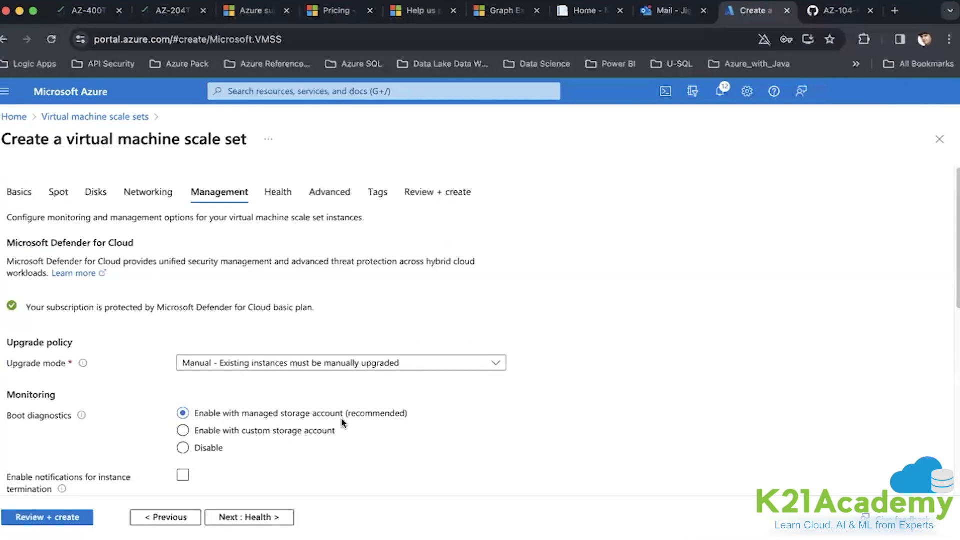
{"action": "scroll", "coordinate": [341, 418], "scroll_direction": "down", "scroll_amount": 5}
{"action": "scroll", "coordinate": [341, 418], "scroll_direction": "up", "scroll_amount": 3}
{"action": "left_click", "coordinate": [250, 516]}
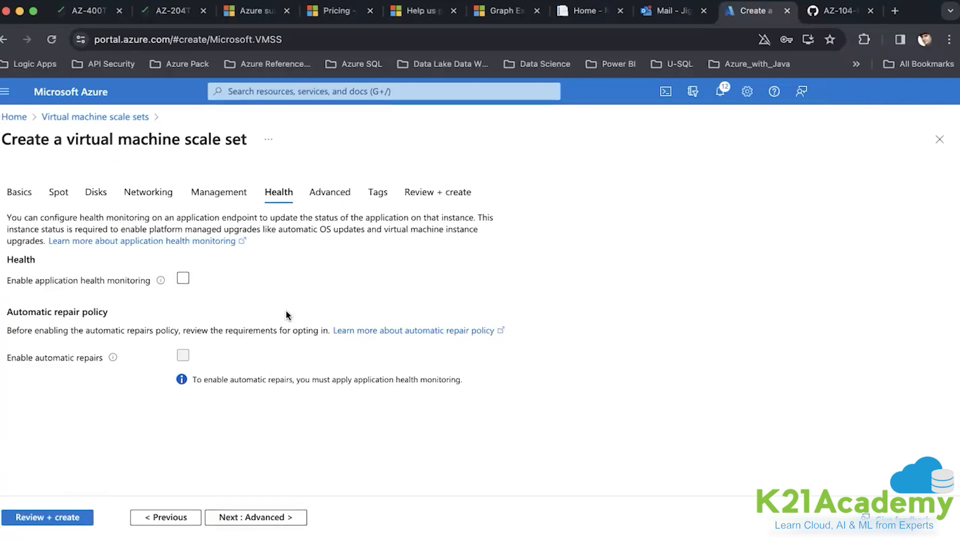
{"action": "left_click", "coordinate": [254, 517]}
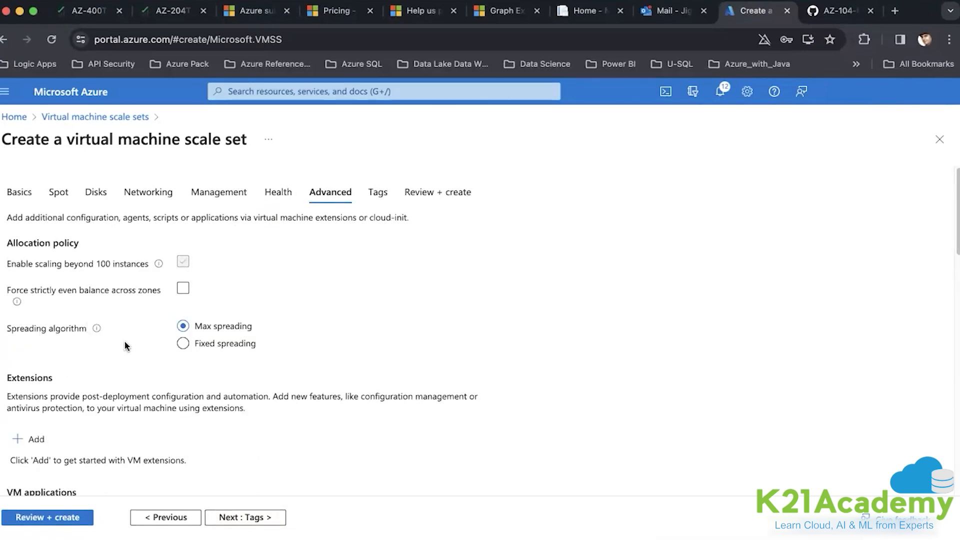
- Select Fixed spreading, with fault domain count 5 and scaling beyond 100 instances
{"action": "left_click", "coordinate": [183, 345]}
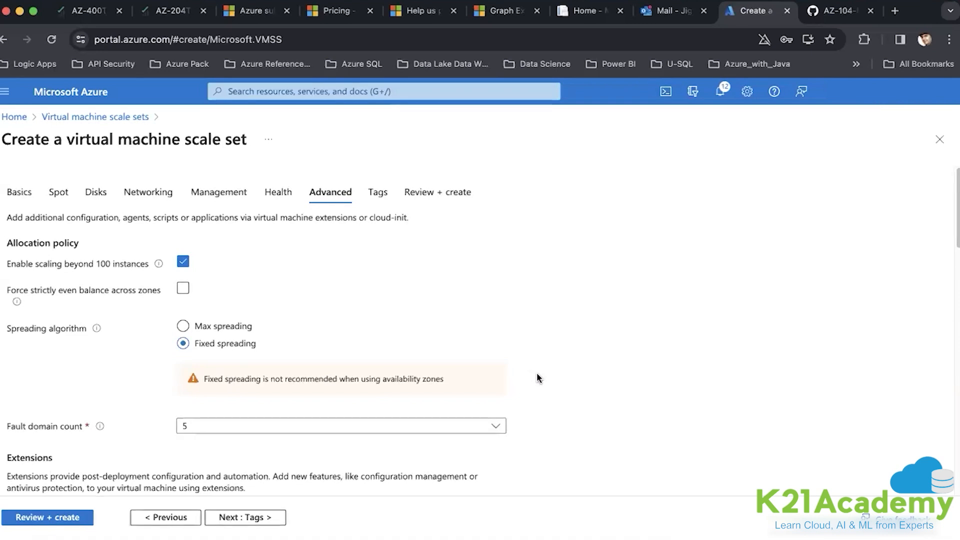
{"action": "scroll", "coordinate": [536, 375], "scroll_direction": "down", "scroll_amount": 4}
{"action": "scroll", "coordinate": [536, 375], "scroll_direction": "down", "scroll_amount": 4}
{"action": "scroll", "coordinate": [536, 378], "scroll_direction": "up", "scroll_amount": 5}
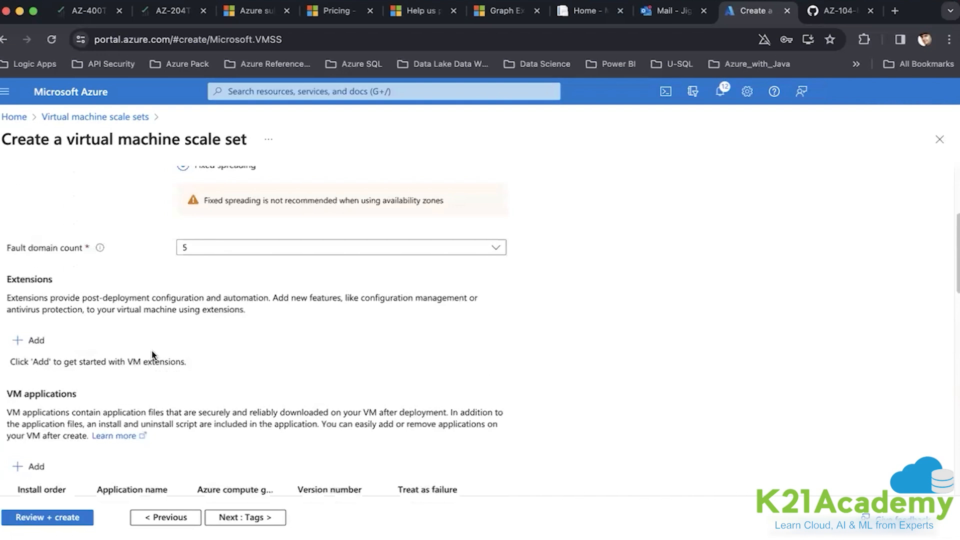
- Add a Custom script extension running az104-08-install_IIS.ps1 from vmvmssrgdiag's scripts container
{"action": "left_click", "coordinate": [35, 340]}
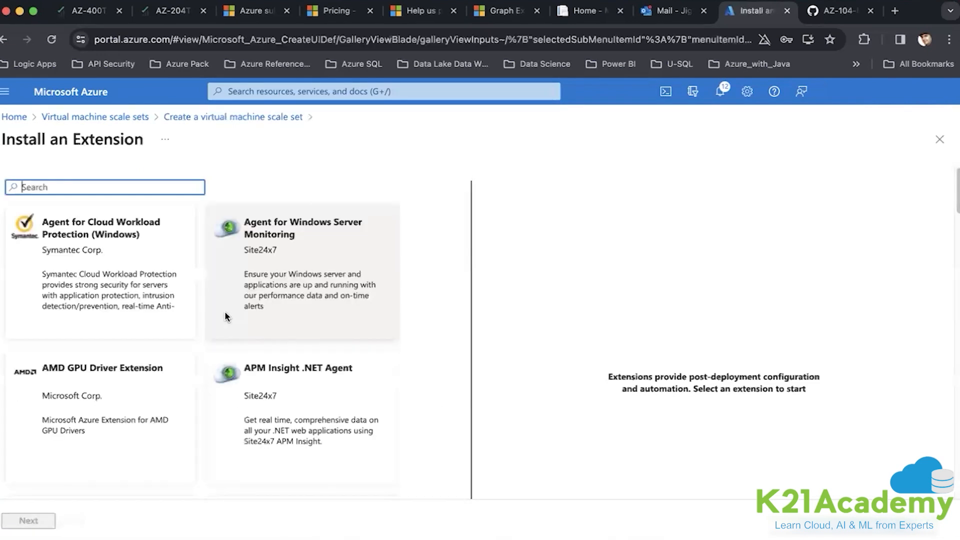
{"action": "scroll", "coordinate": [225, 316], "scroll_direction": "down", "scroll_amount": 5}
{"action": "scroll", "coordinate": [225, 316], "scroll_direction": "down", "scroll_amount": 10}
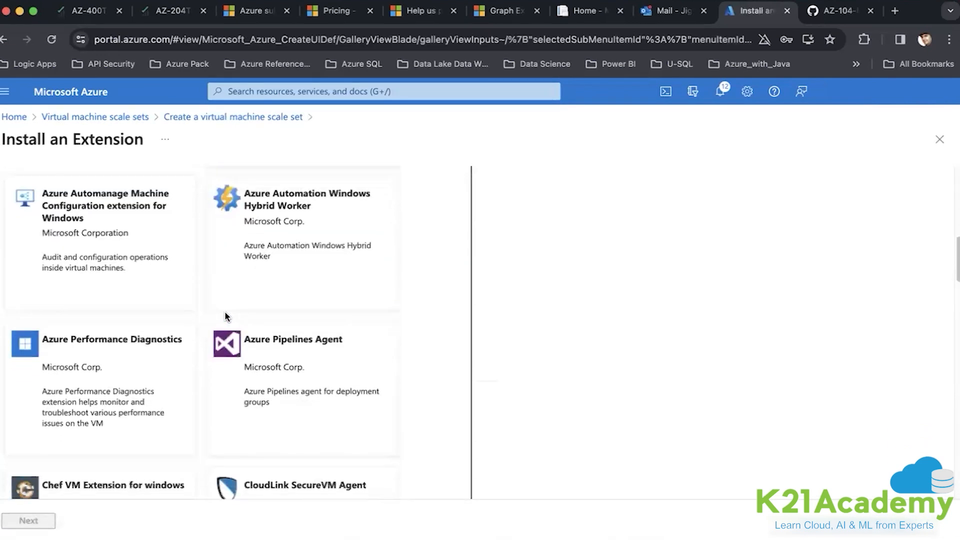
{"action": "left_click", "coordinate": [278, 299]}
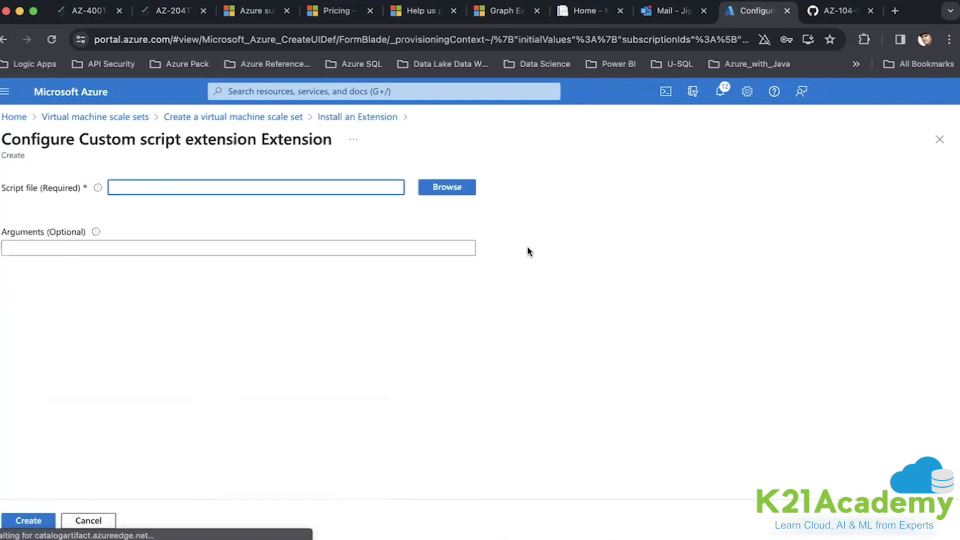
{"action": "left_click", "coordinate": [439, 189]}
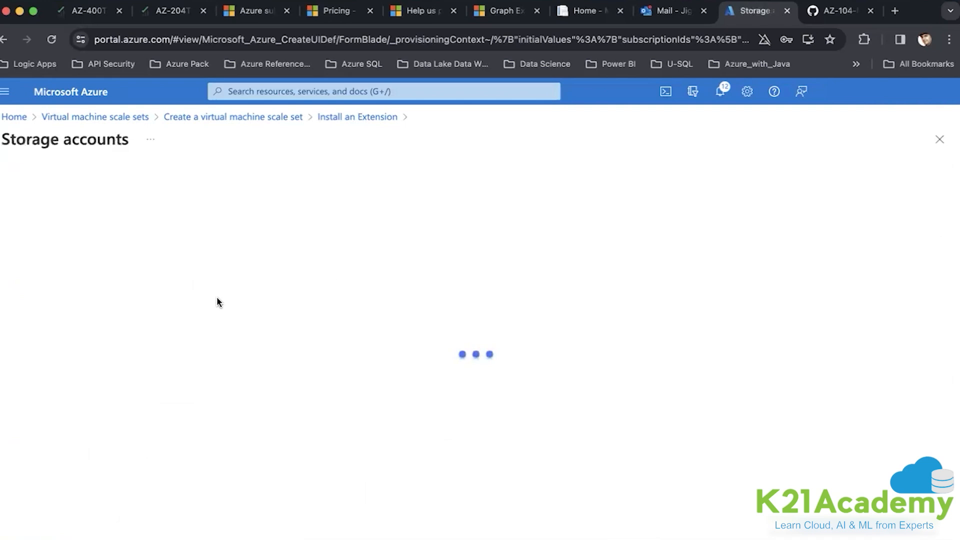
{"action": "left_click", "coordinate": [82, 254]}
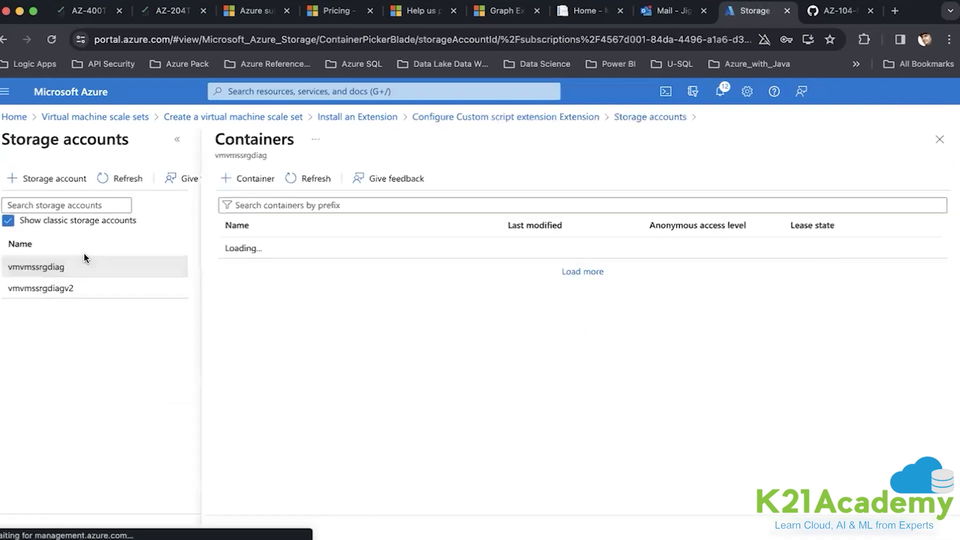
{"action": "left_click", "coordinate": [306, 269]}
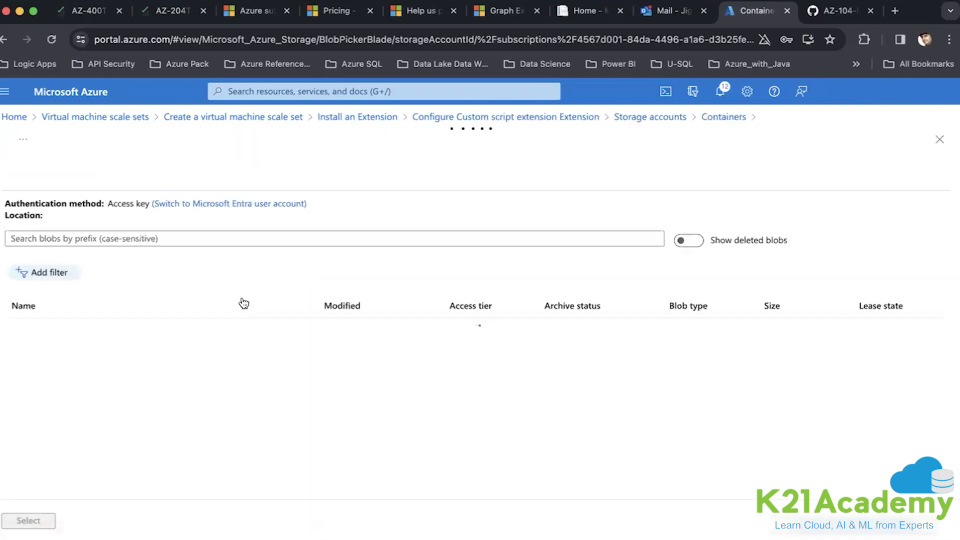
{"action": "left_click", "coordinate": [225, 336]}
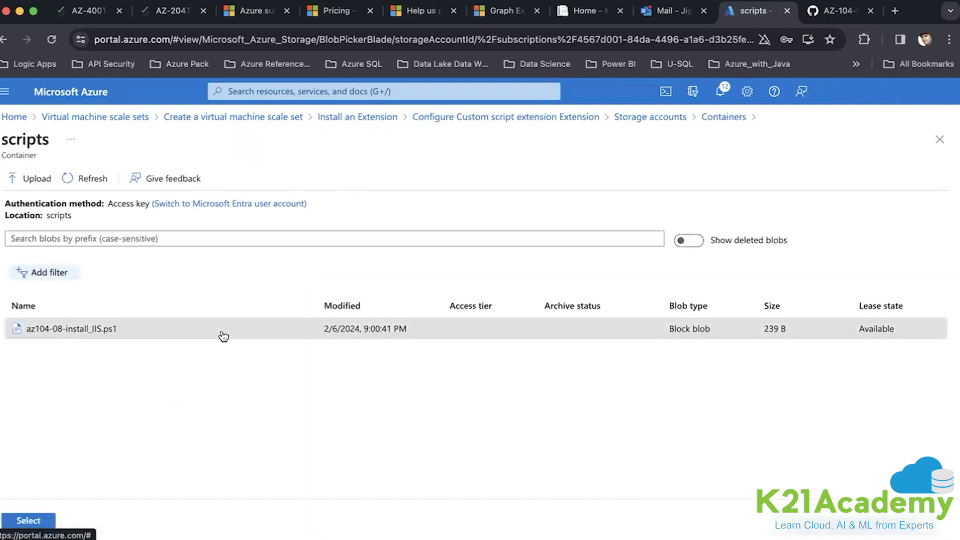
{"action": "left_click", "coordinate": [28, 521]}
{"action": "left_click", "coordinate": [13, 521]}
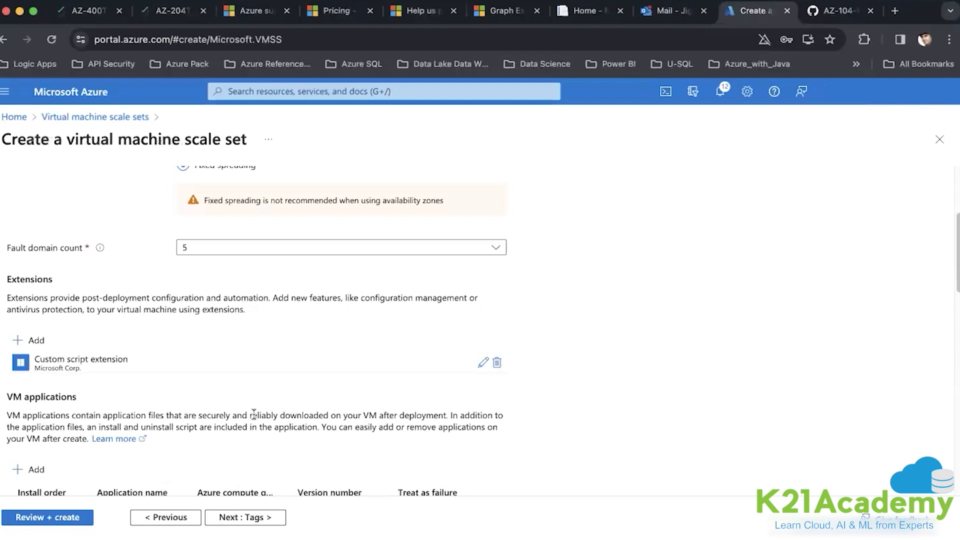
- Advance past Tags to Review + create and let vmssvm pass validation
{"action": "scroll", "coordinate": [253, 412], "scroll_direction": "down", "scroll_amount": 12}
{"action": "scroll", "coordinate": [253, 413], "scroll_direction": "up", "scroll_amount": 7}
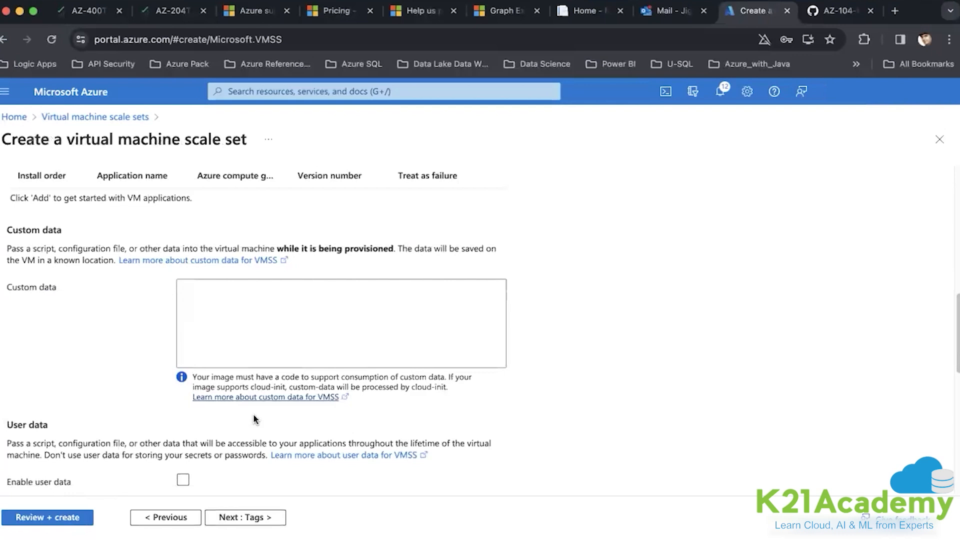
{"action": "left_click", "coordinate": [244, 518]}
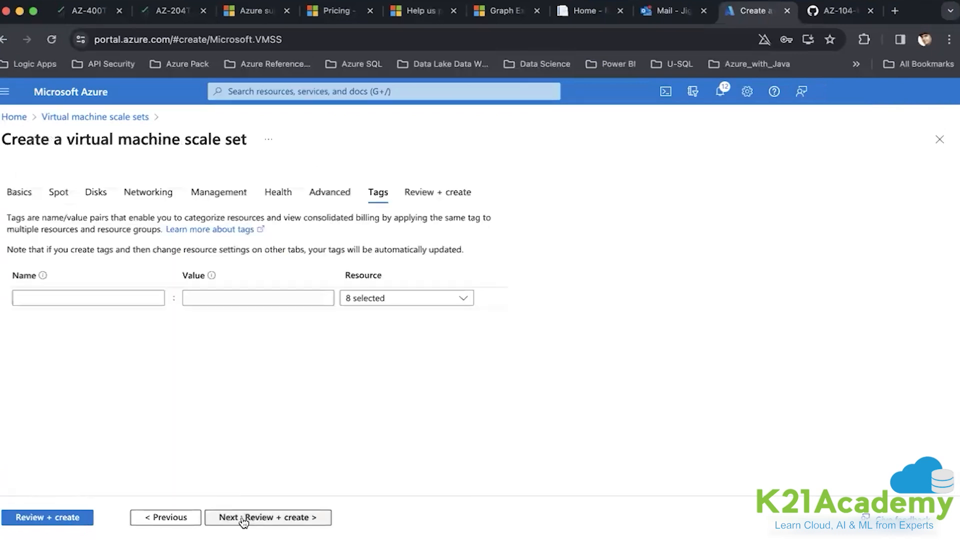
{"action": "left_click", "coordinate": [243, 519]}
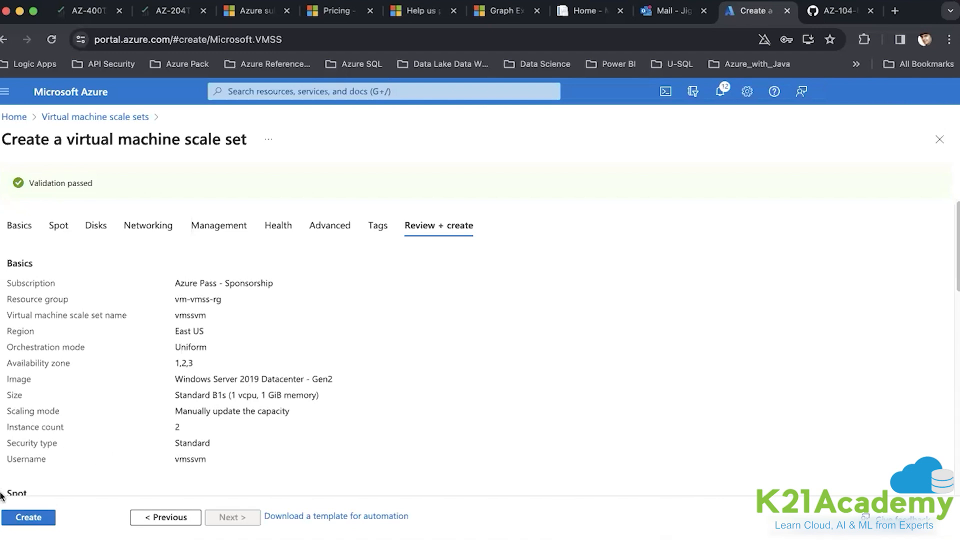
- Create the vmssvm scale set and open its overview once deployment completes
{"action": "left_click", "coordinate": [29, 512]}
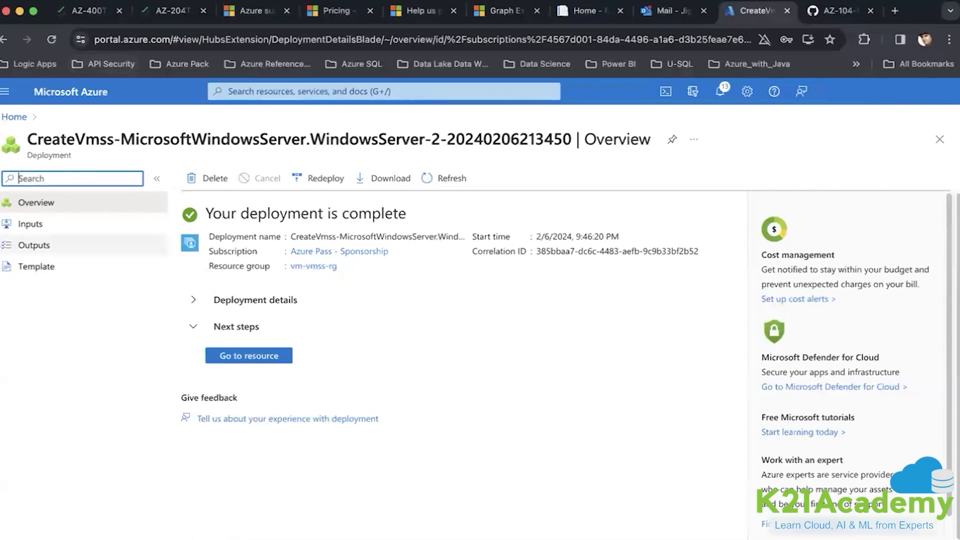
{"action": "left_click", "coordinate": [265, 356]}
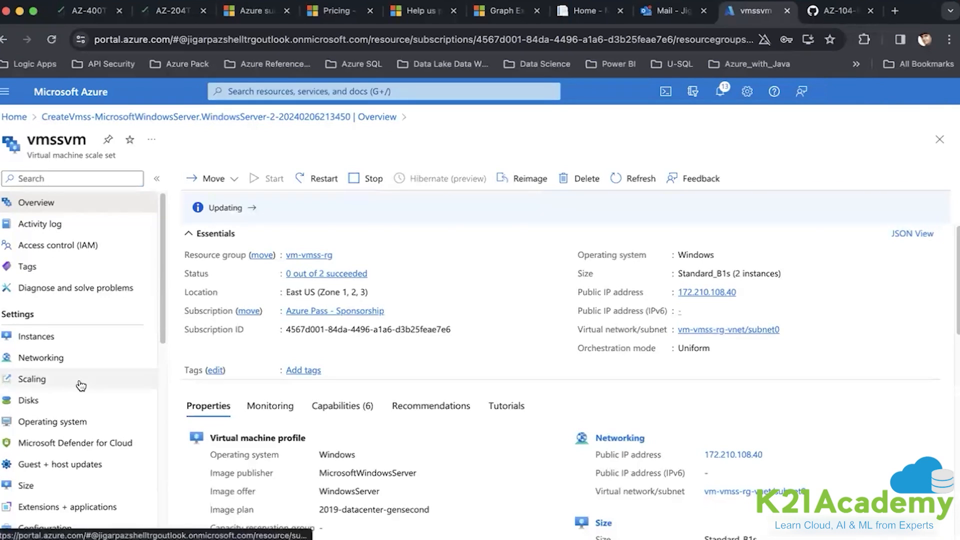
- On vmssvm's Scaling page, choose Custom autoscale with the default condition scaling on a metric
{"action": "scroll", "coordinate": [80, 389], "scroll_direction": "down", "scroll_amount": 3}
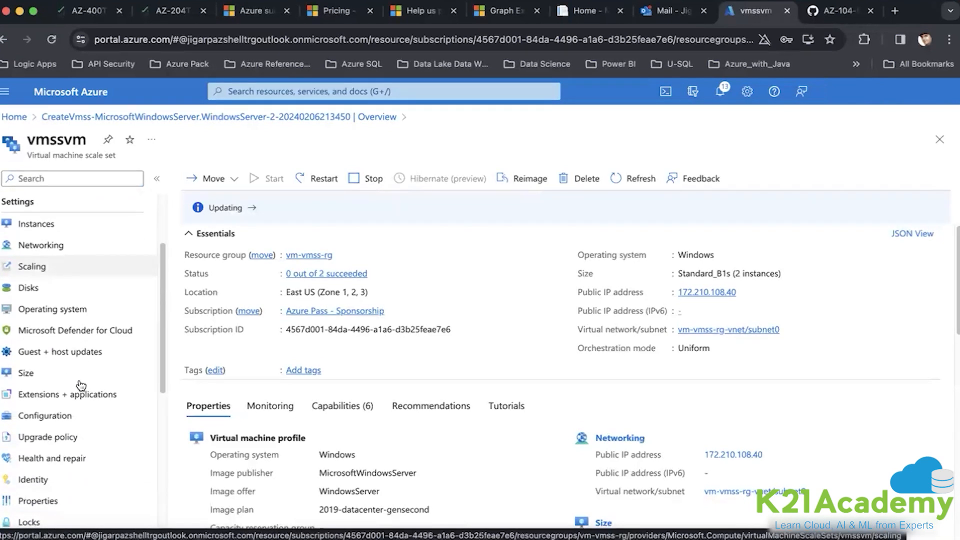
{"action": "left_click", "coordinate": [40, 269]}
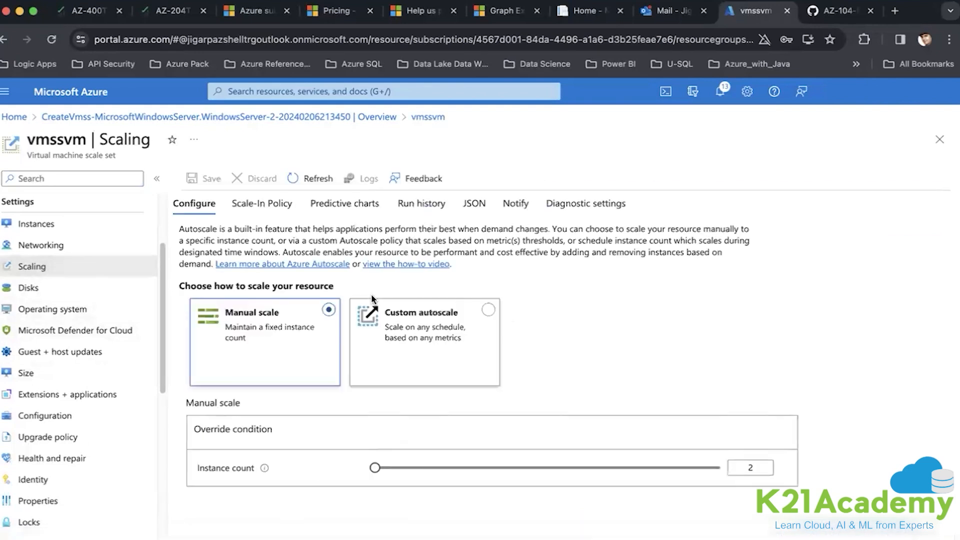
{"action": "left_click", "coordinate": [434, 331]}
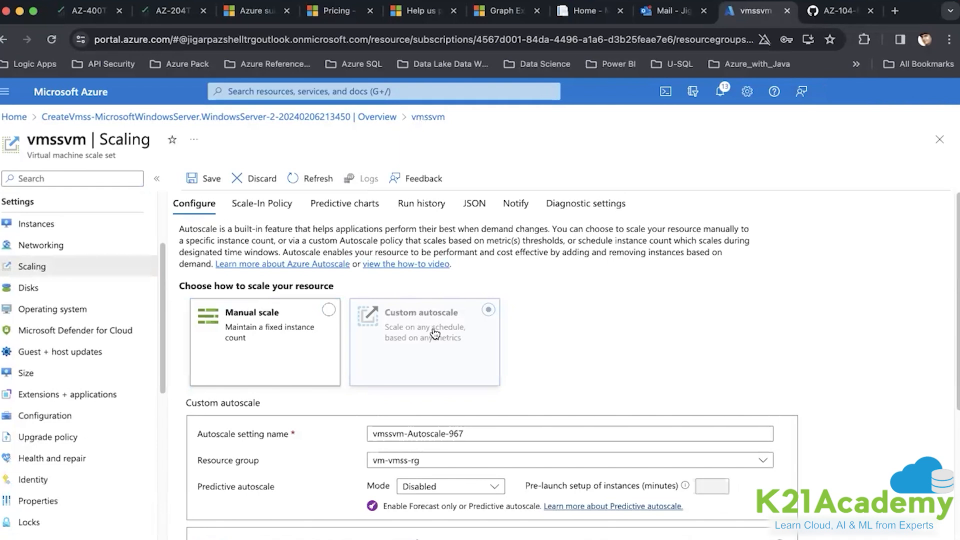
{"action": "scroll", "coordinate": [664, 320], "scroll_direction": "down", "scroll_amount": 4}
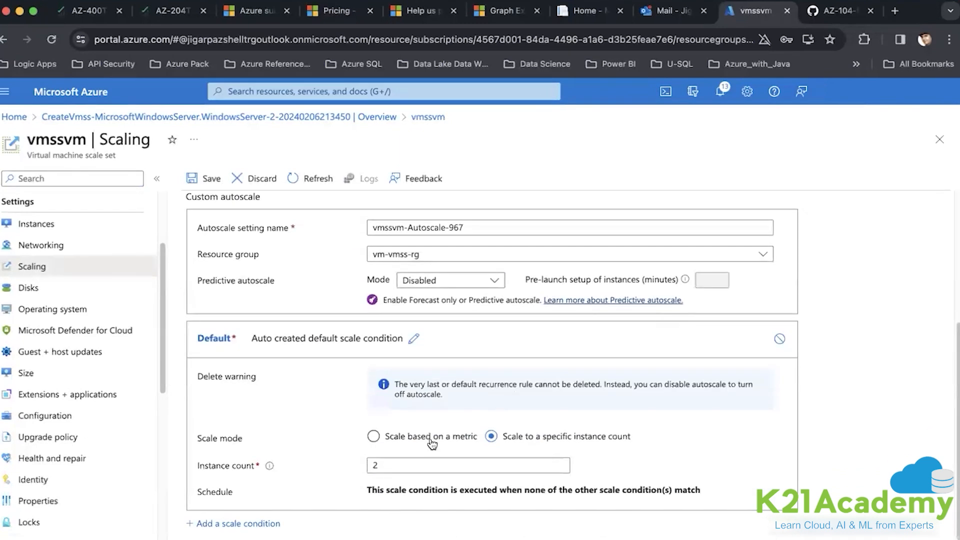
{"action": "left_click", "coordinate": [373, 437]}
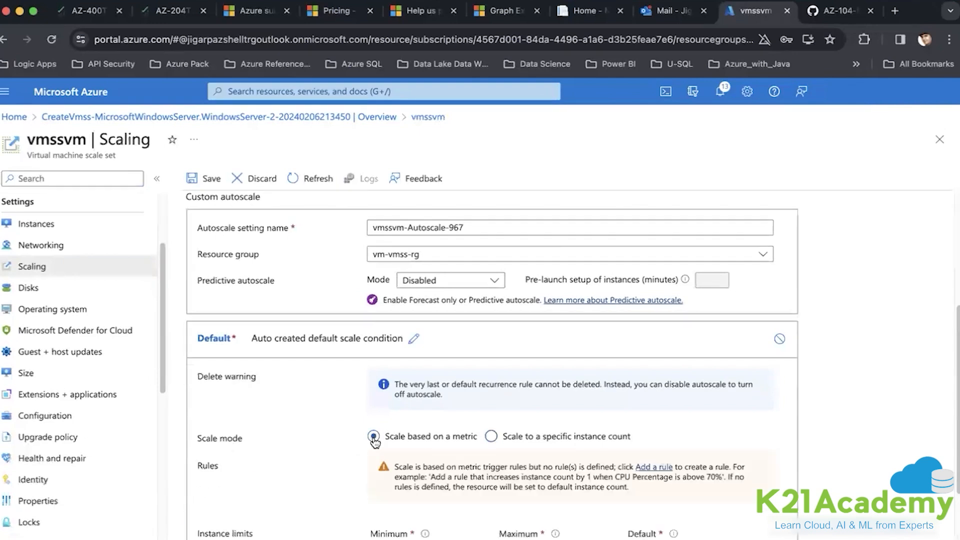
{"action": "scroll", "coordinate": [374, 440], "scroll_direction": "down", "scroll_amount": 2}
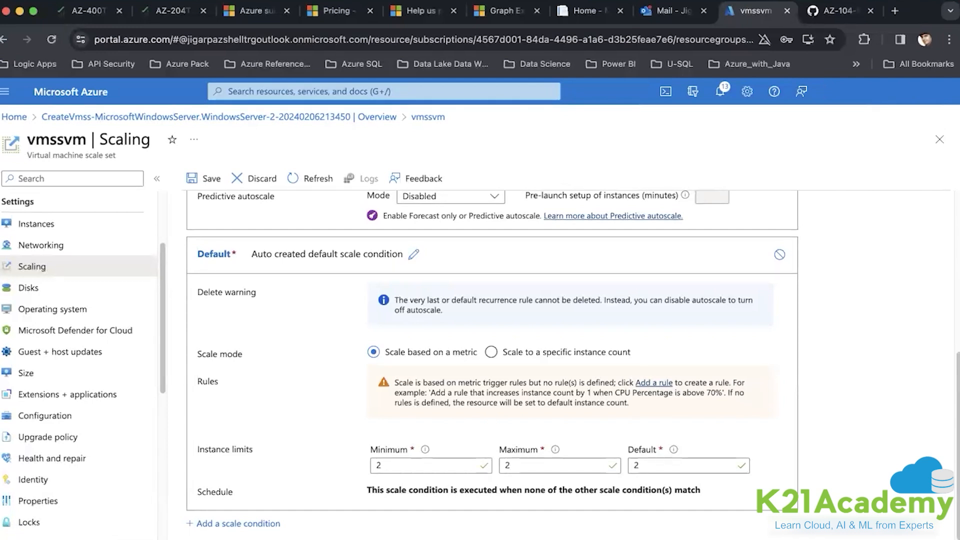
- Start a new scale rule using the Network In Total metric
{"action": "left_click", "coordinate": [642, 383]}
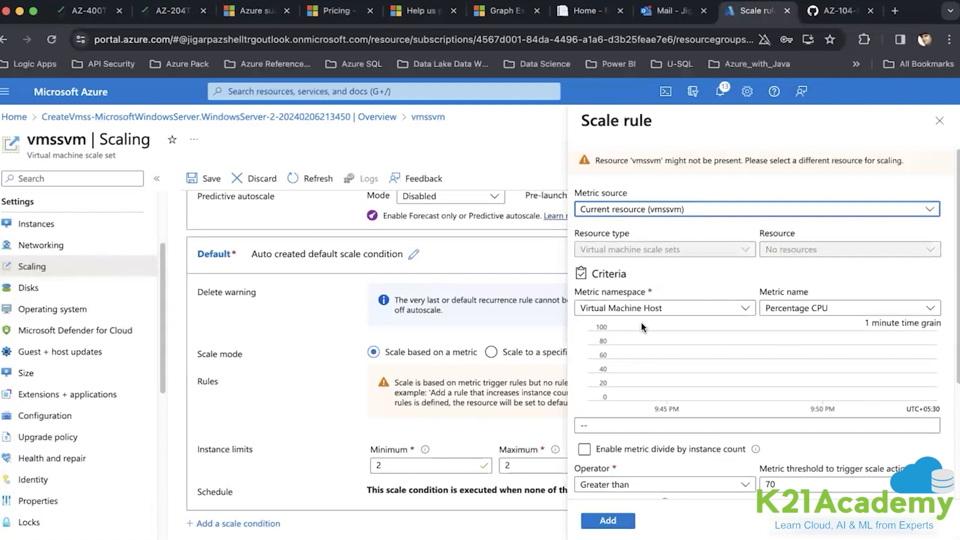
{"action": "left_click", "coordinate": [804, 310]}
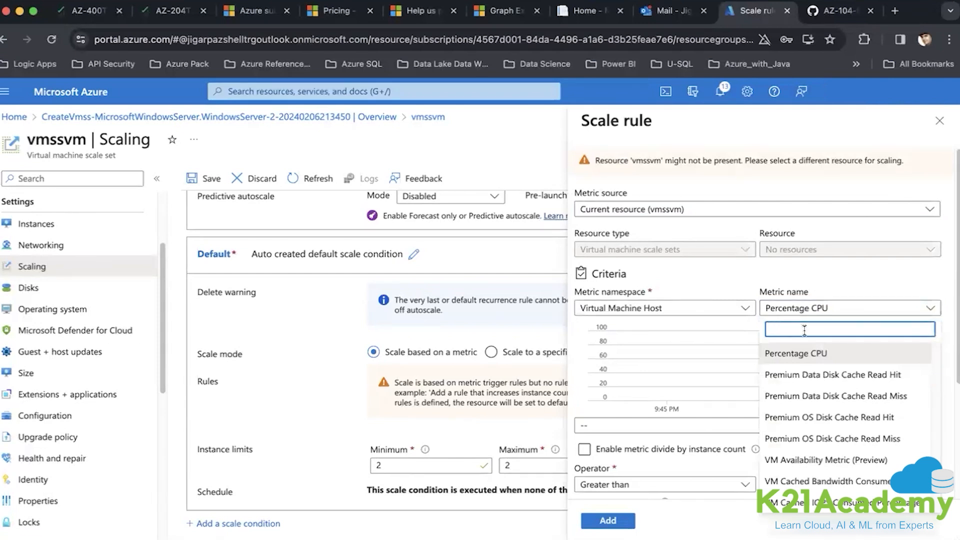
{"action": "type", "text": "Network"}
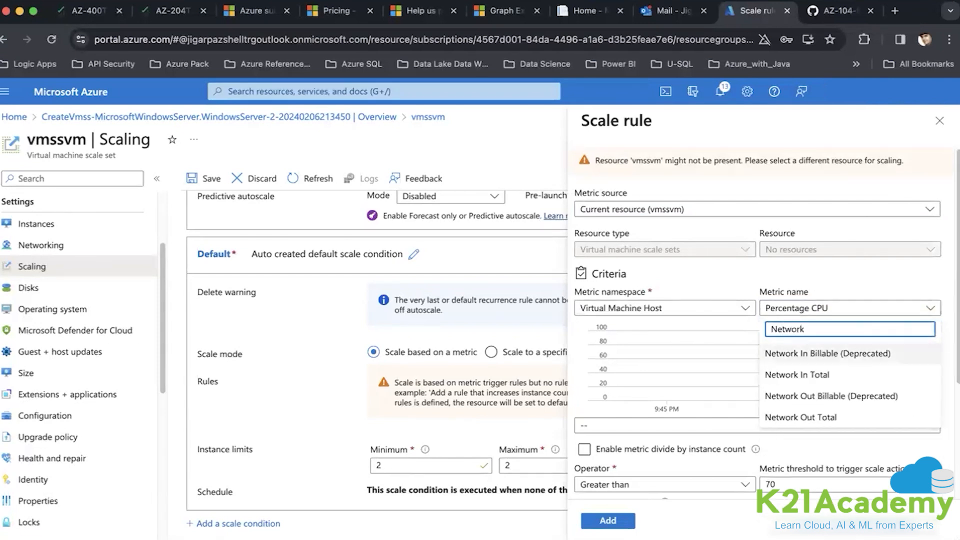
{"action": "left_click", "coordinate": [816, 376]}
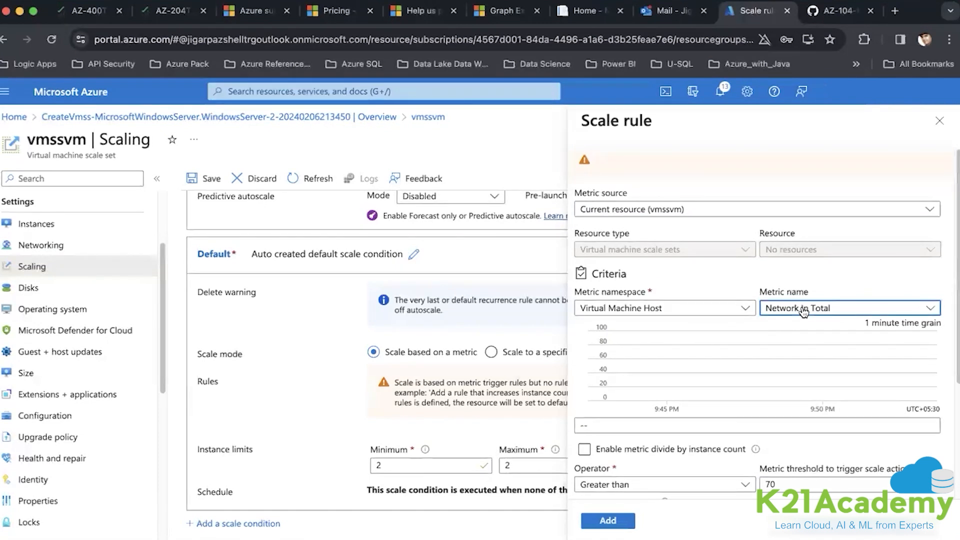
- Set the rule threshold to 10 and duration to 1 minute, then add it
{"action": "scroll", "coordinate": [685, 425], "scroll_direction": "down", "scroll_amount": 2}
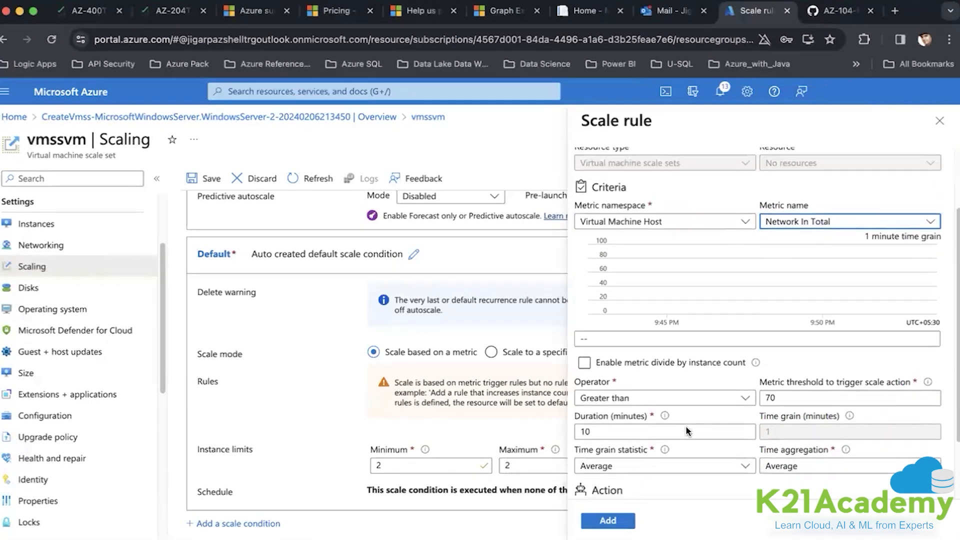
{"action": "left_click", "coordinate": [783, 396]}
{"action": "key", "text": "BackSpace"}
{"action": "type", "text": "10"}
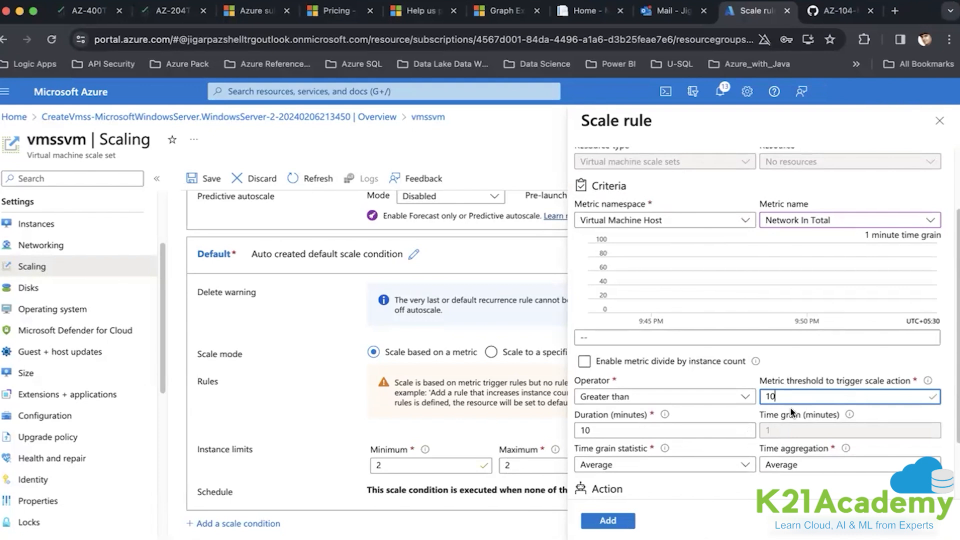
{"action": "left_click", "coordinate": [675, 428]}
{"action": "key", "text": "BackSpace"}
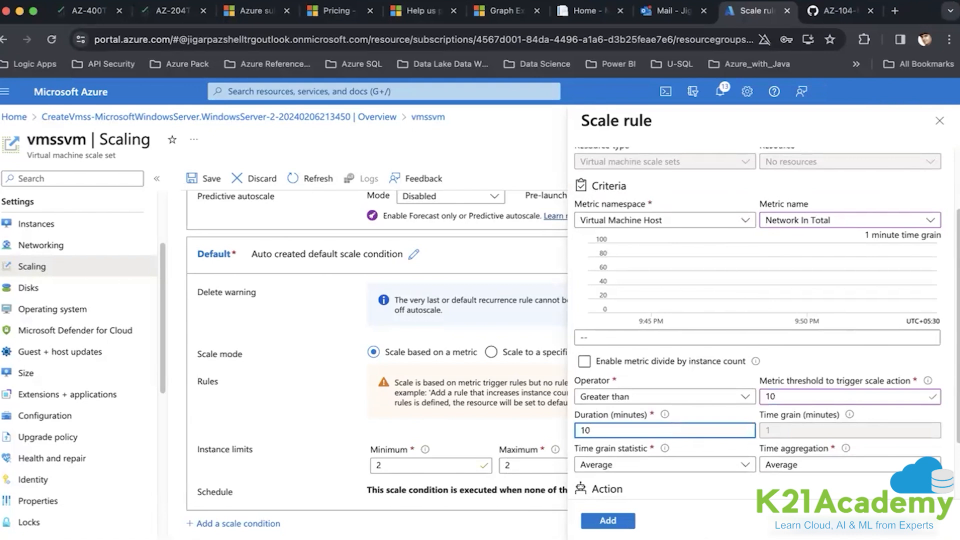
{"action": "left_click", "coordinate": [708, 406]}
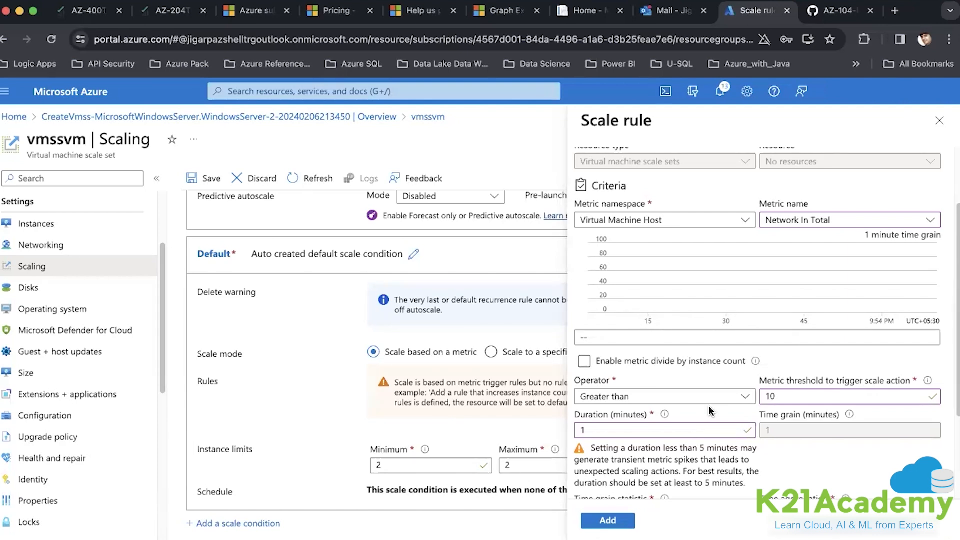
{"action": "scroll", "coordinate": [709, 407], "scroll_direction": "down", "scroll_amount": 5}
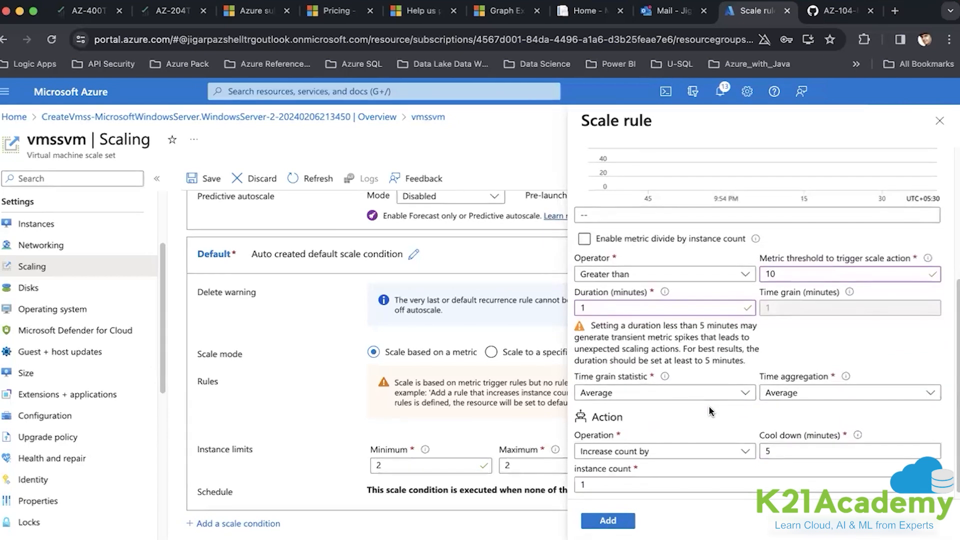
{"action": "scroll", "coordinate": [709, 407], "scroll_direction": "down", "scroll_amount": 1}
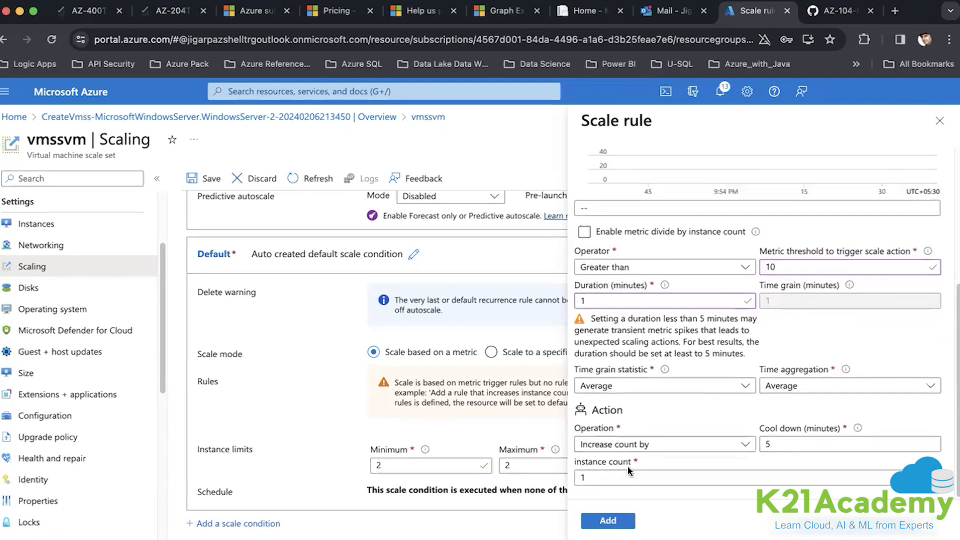
{"action": "left_click", "coordinate": [619, 524]}
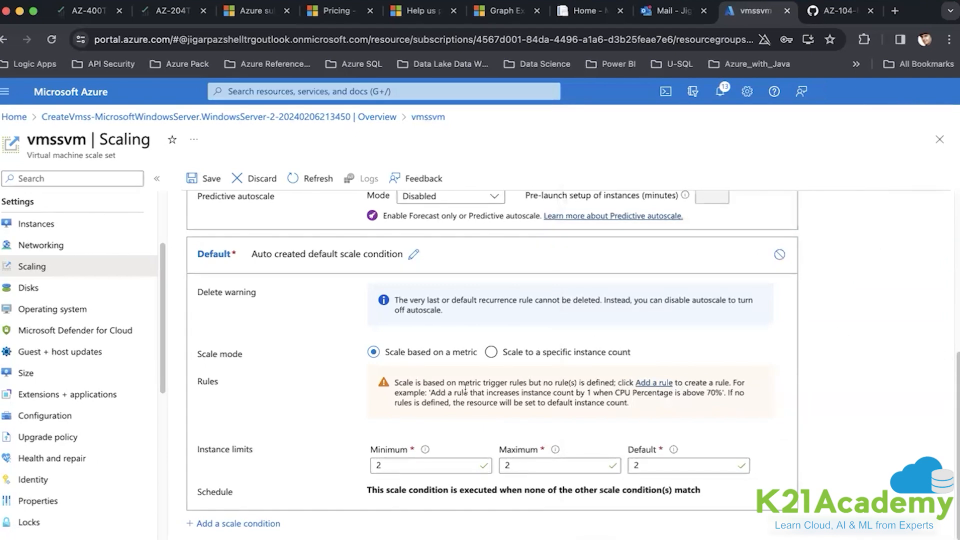
- Set the instance limits to minimum 1, maximum 3, default 1
{"action": "double_click", "coordinate": [411, 467]}
{"action": "type", "text": "1"}
{"action": "key", "text": "Tab"}
{"action": "type", "text": "3"}
{"action": "key", "text": "Tab"}
{"action": "type", "text": "1"}
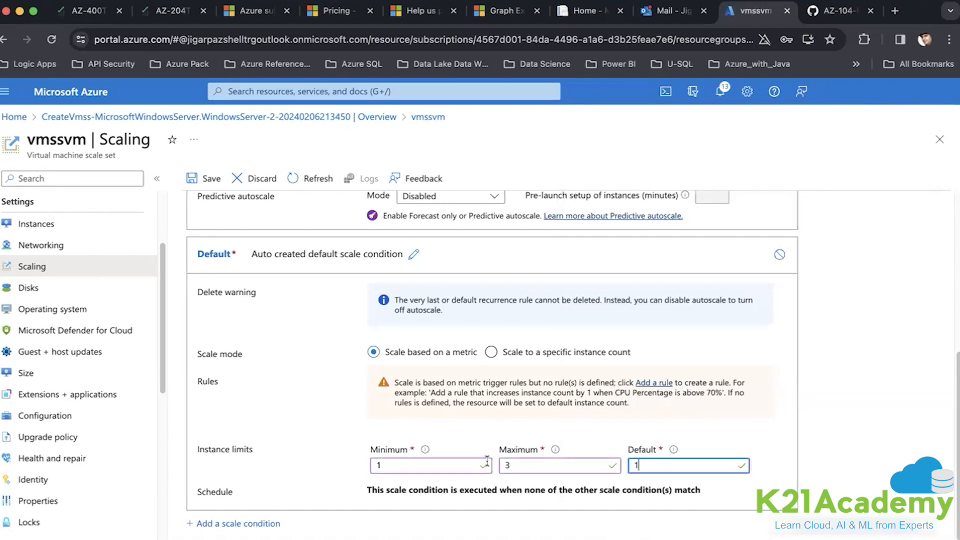
{"action": "left_click", "coordinate": [843, 422]}
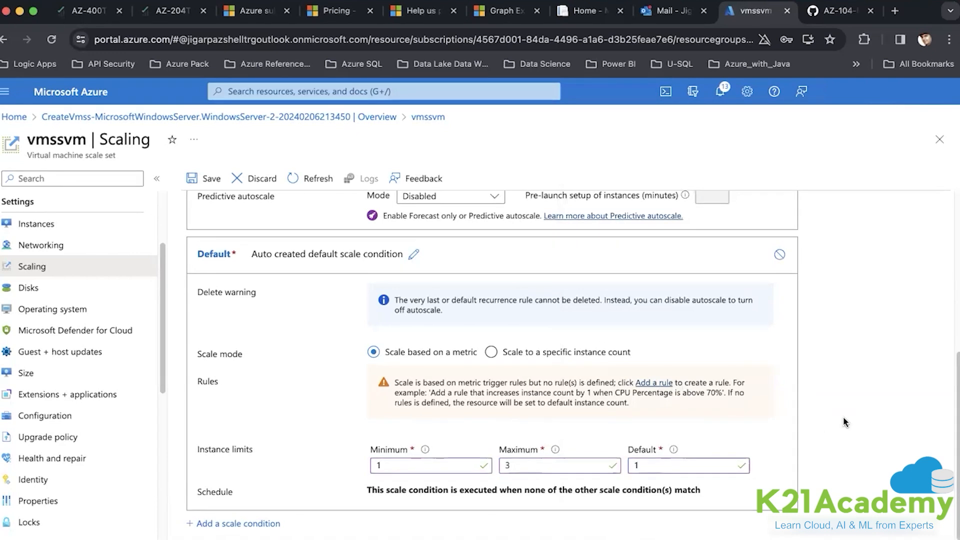
- Save the autoscale setting and select the LinkedInvalidPropertyId error message
{"action": "left_click", "coordinate": [202, 180]}
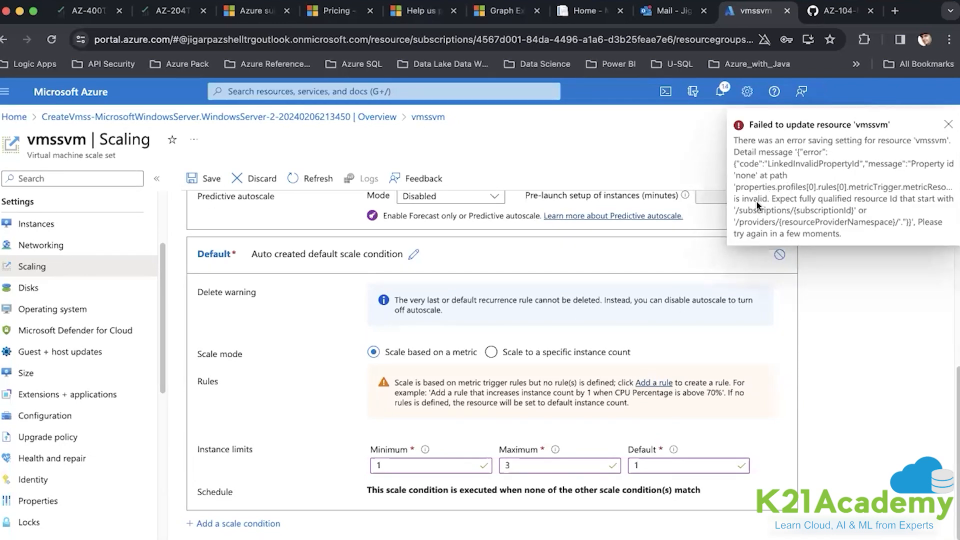
{"action": "scroll", "coordinate": [649, 326], "scroll_direction": "up", "scroll_amount": 2}
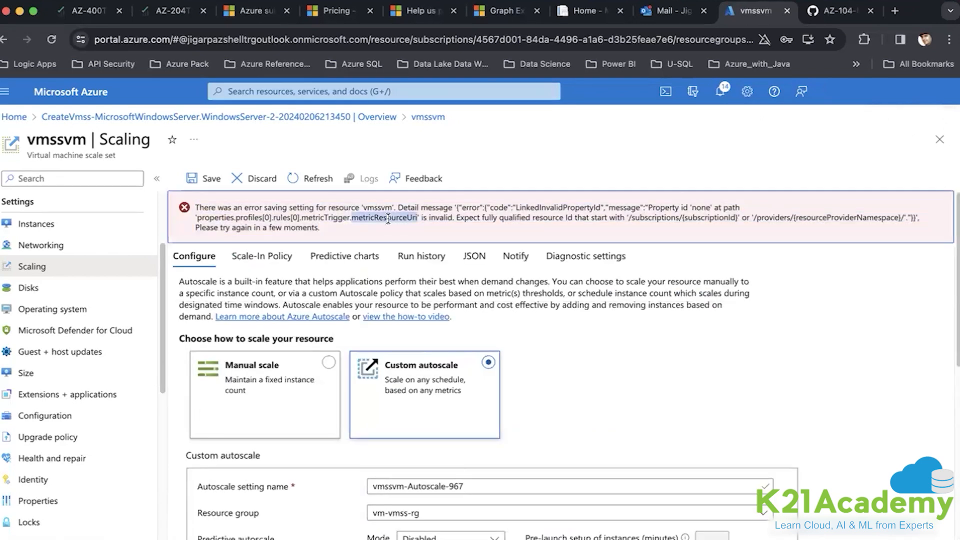
{"action": "triple_click", "coordinate": [388, 218]}
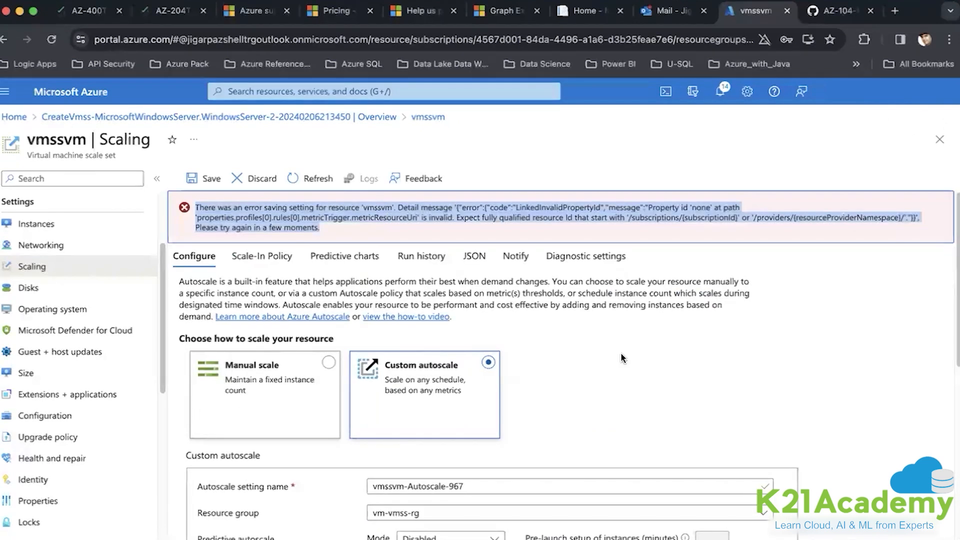
{"action": "scroll", "coordinate": [620, 352], "scroll_direction": "down", "scroll_amount": 7}
- Add another Network In Total rule with threshold 10 and 1-minute duration
{"action": "left_click", "coordinate": [654, 384]}
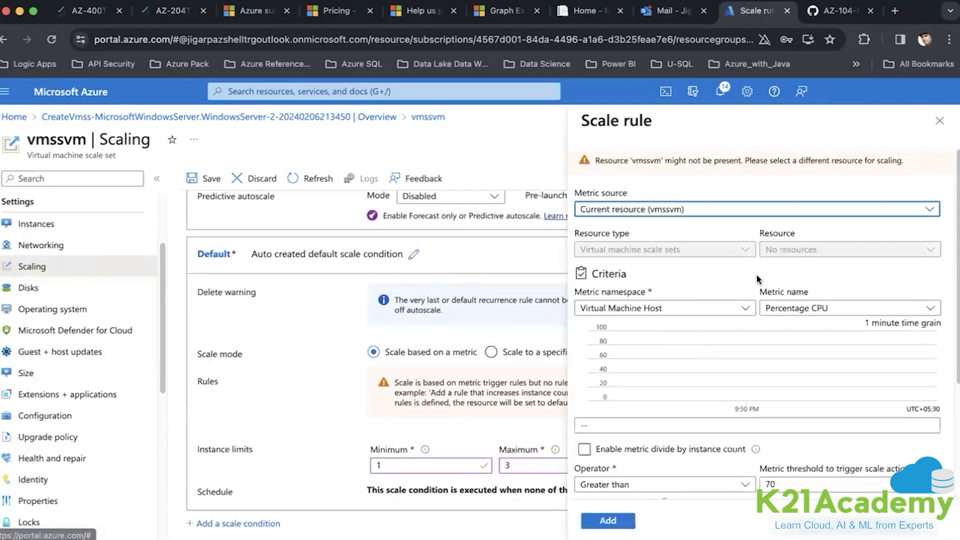
{"action": "left_click", "coordinate": [806, 307]}
{"action": "type", "text": "Net"}
{"action": "left_click", "coordinate": [816, 375]}
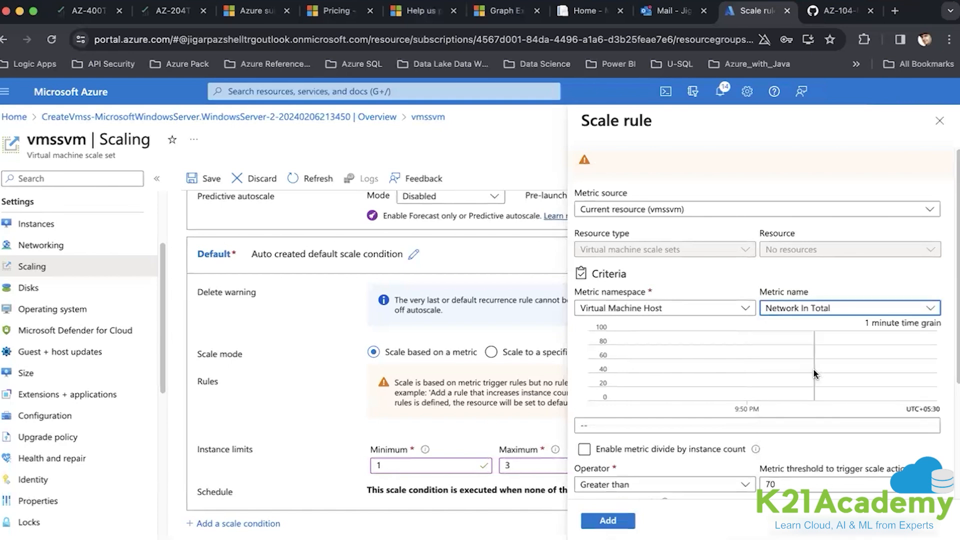
{"action": "scroll", "coordinate": [775, 381], "scroll_direction": "down", "scroll_amount": 2}
{"action": "left_click", "coordinate": [776, 381]}
{"action": "key", "text": "BackSpace"}
{"action": "key", "text": "BackSpace"}
{"action": "type", "text": "10"}
{"action": "left_click", "coordinate": [690, 415]}
{"action": "key", "text": "BackSpace"}
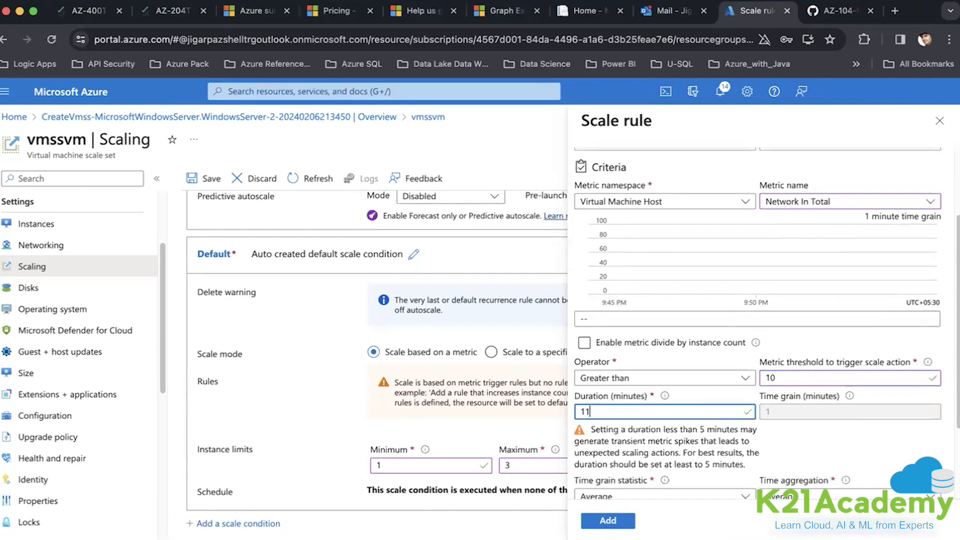
{"action": "scroll", "coordinate": [709, 396], "scroll_direction": "down", "scroll_amount": 3}
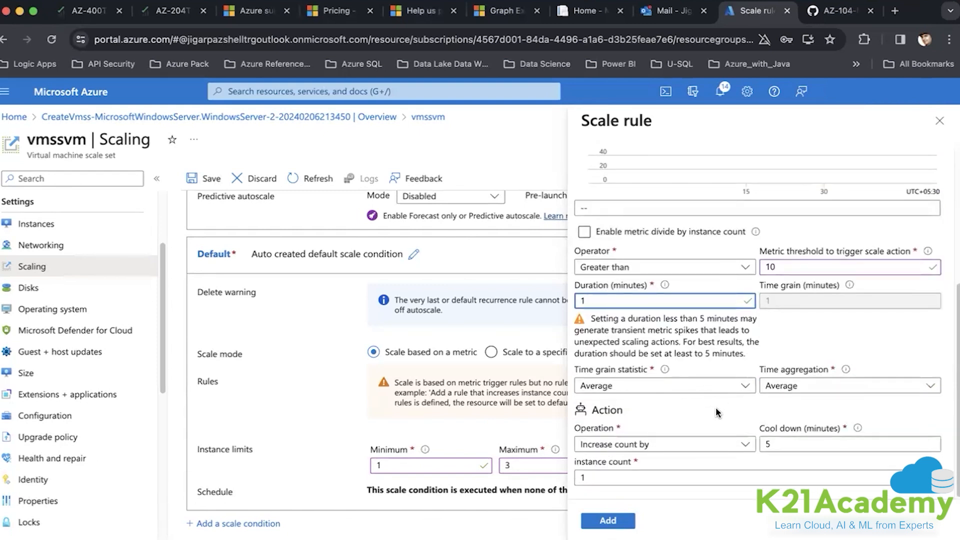
{"action": "left_click", "coordinate": [611, 522]}
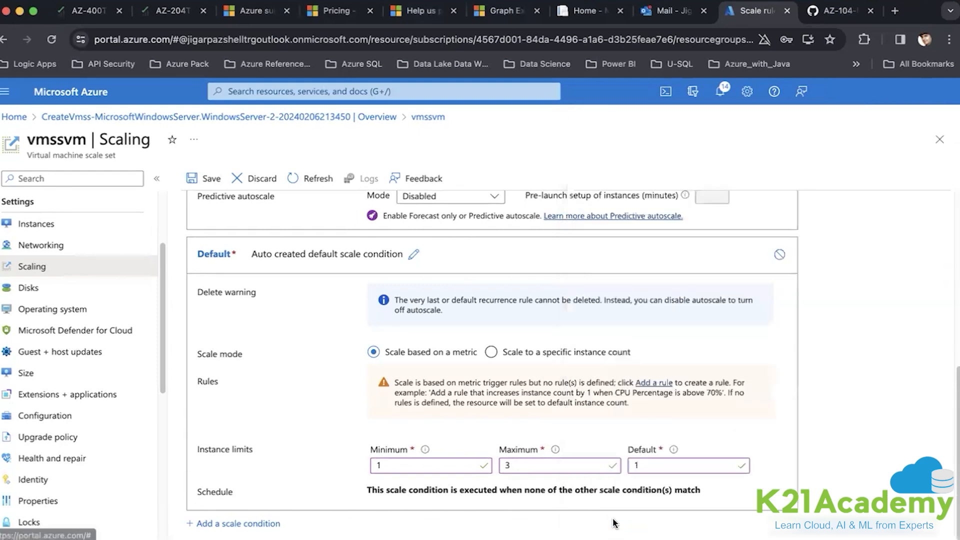
- Save the autoscale setting twice, which returns the same LinkedInvalidPropertyId error
{"action": "left_click", "coordinate": [213, 184]}
{"action": "left_click", "coordinate": [213, 184]}
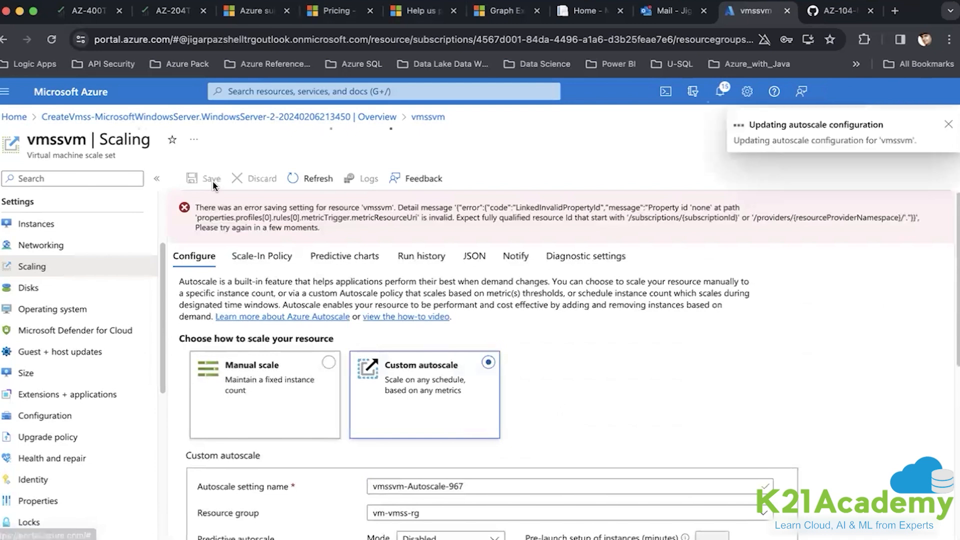
{"action": "scroll", "coordinate": [514, 380], "scroll_direction": "down", "scroll_amount": 3}
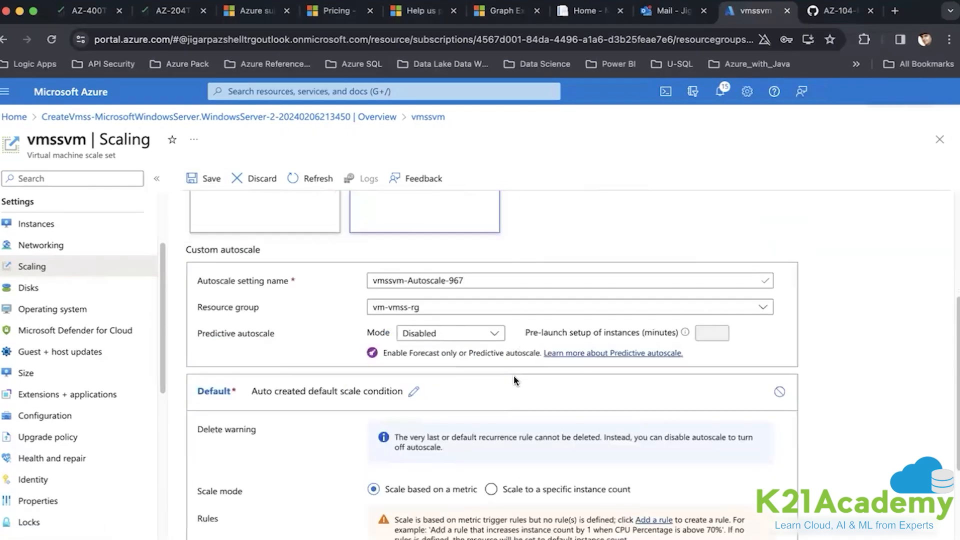
{"action": "scroll", "coordinate": [514, 376], "scroll_direction": "down", "scroll_amount": 2}
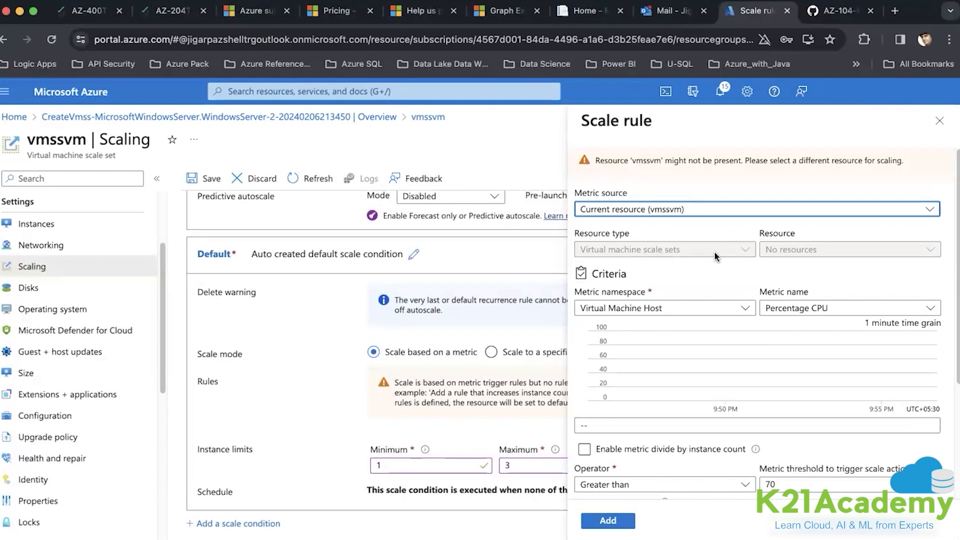
- Switch the rule's metric source to Other resource, then discard the draft rule
{"action": "left_click", "coordinate": [771, 209]}
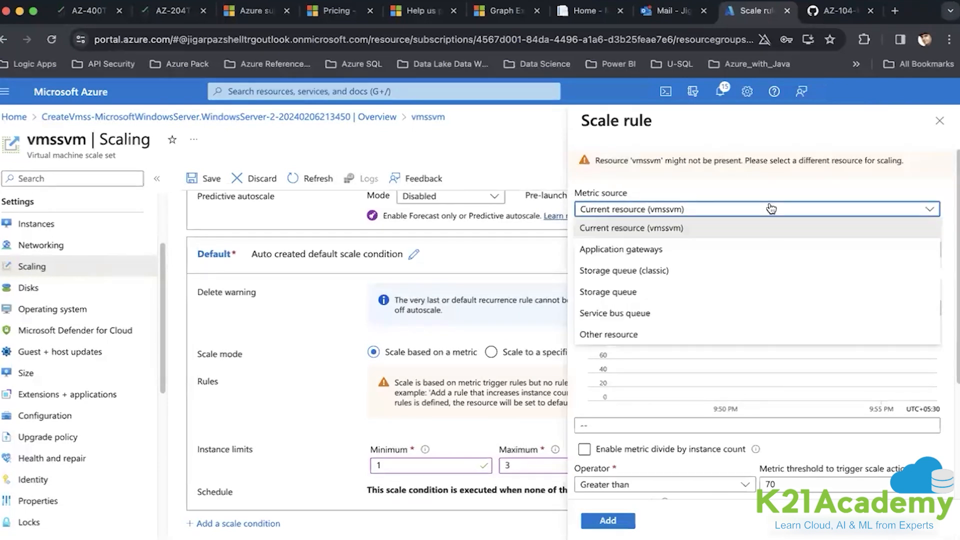
{"action": "left_click", "coordinate": [608, 334]}
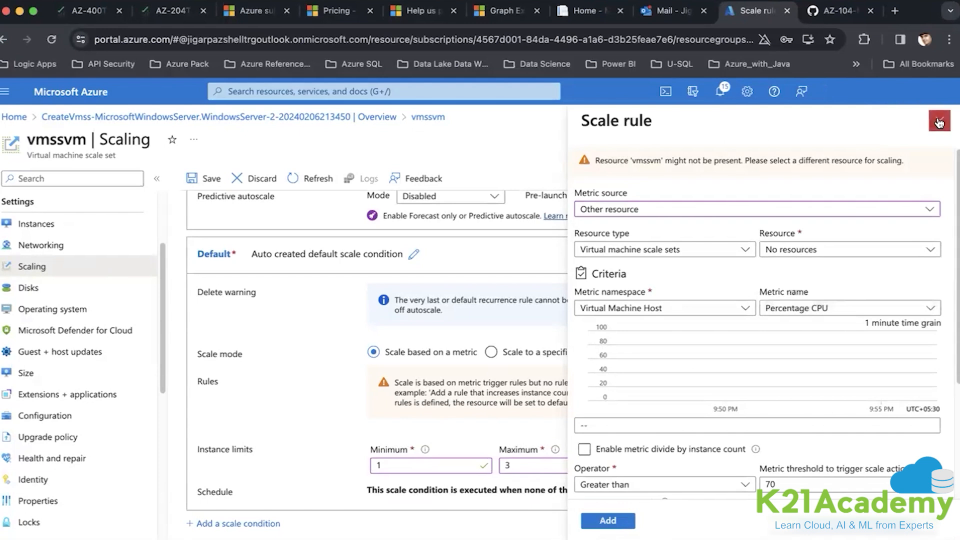
{"action": "left_click", "coordinate": [939, 120]}
{"action": "left_click", "coordinate": [584, 123]}
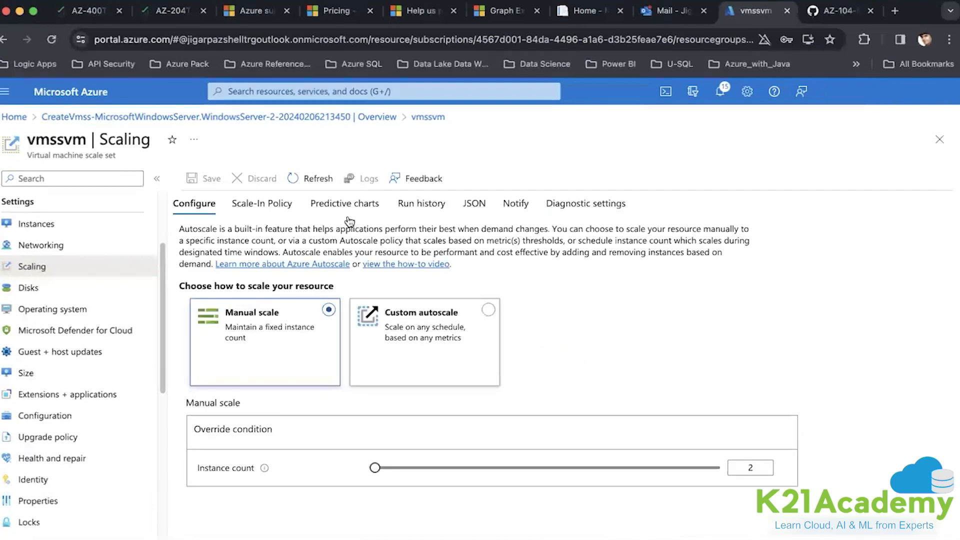
- Re-select Custom autoscale scaling on a metric for vmssvm and begin a new rule
{"action": "left_click", "coordinate": [417, 358]}
{"action": "scroll", "coordinate": [514, 427], "scroll_direction": "down", "scroll_amount": 5}
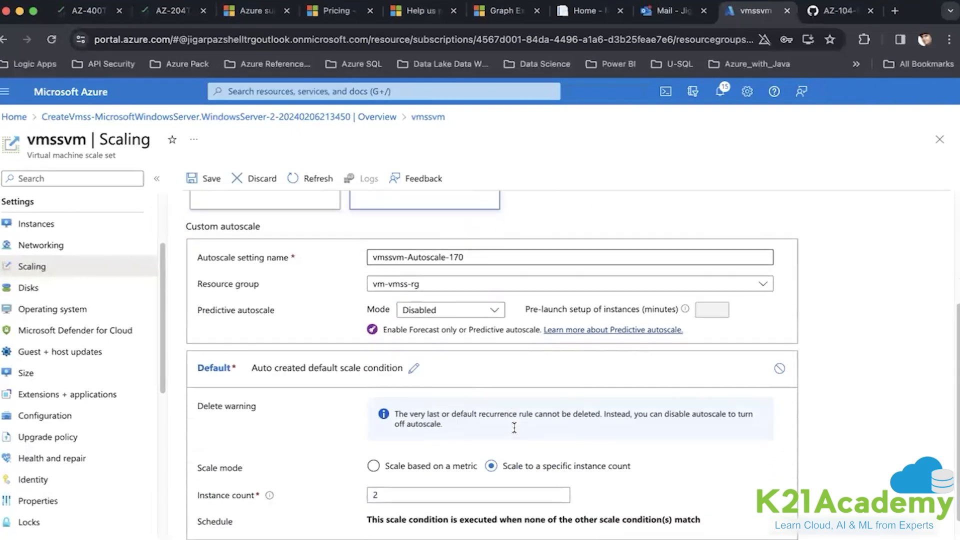
{"action": "left_click", "coordinate": [397, 441]}
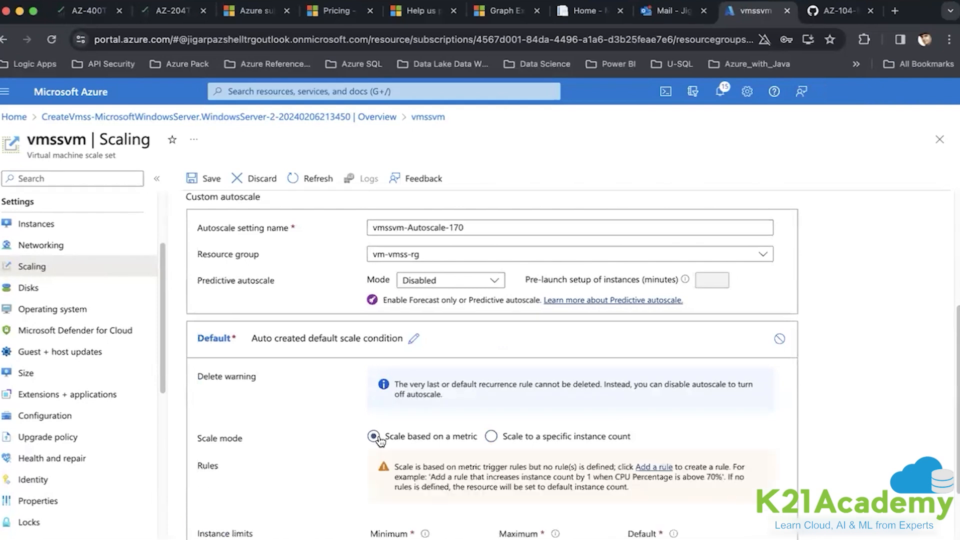
{"action": "scroll", "coordinate": [396, 440], "scroll_direction": "down", "scroll_amount": 2}
{"action": "left_click", "coordinate": [650, 382]}
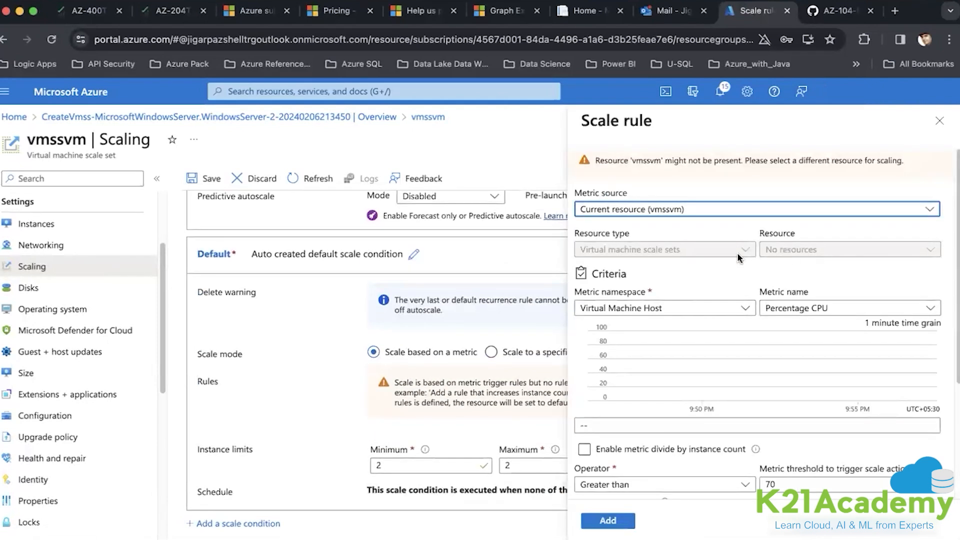
- Switch the rule's metric source to Other resource with resource type Virtual machines
{"action": "left_click", "coordinate": [764, 253]}
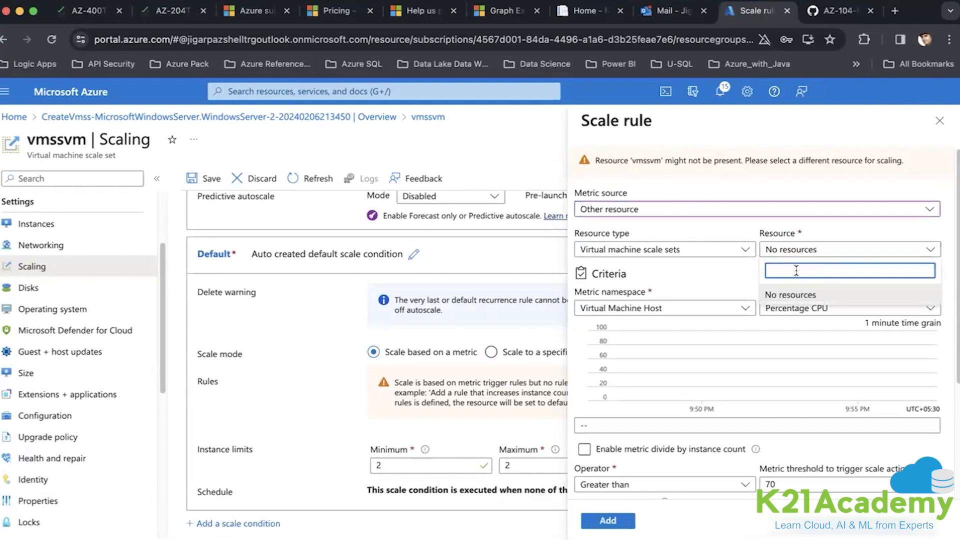
{"action": "type", "text": "vm"}
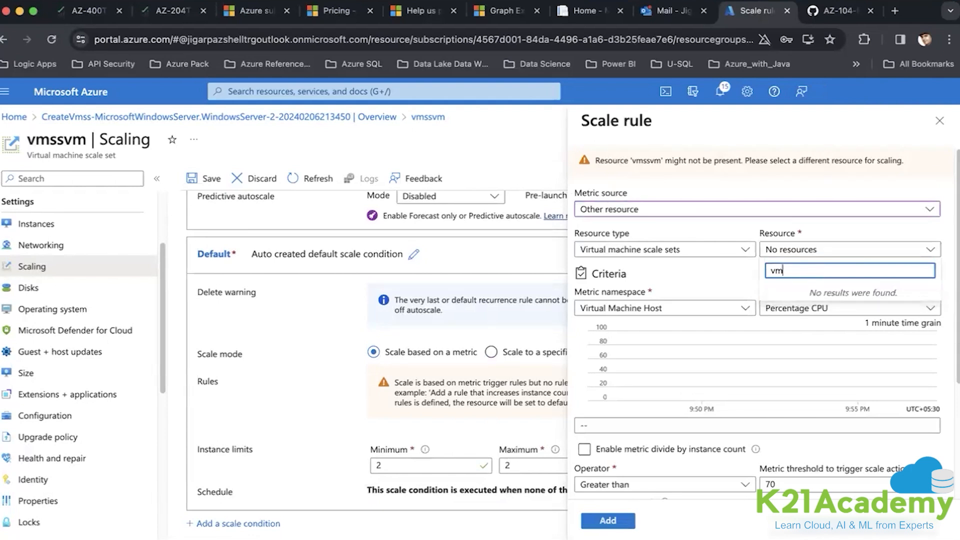
{"action": "type", "text": "ssvm"}
{"action": "left_click", "coordinate": [747, 251]}
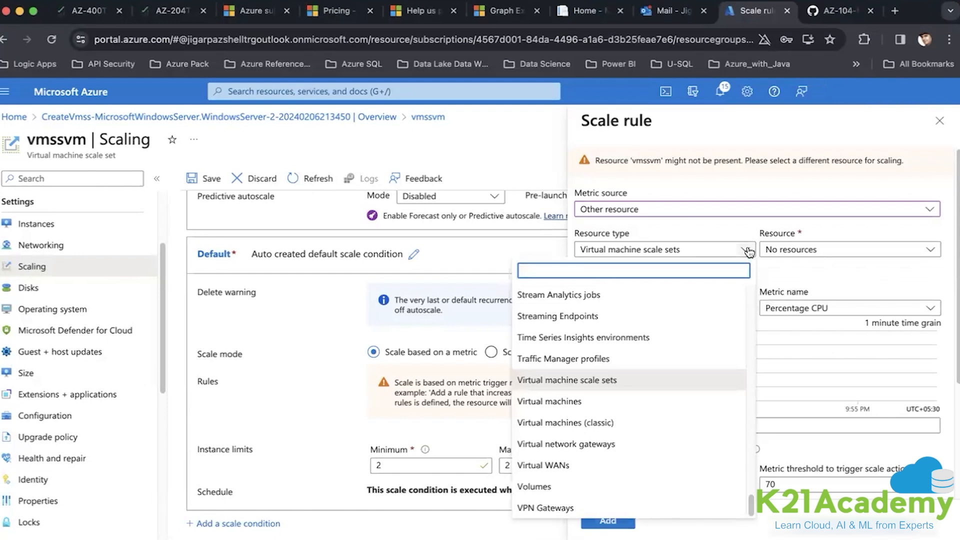
{"action": "left_click", "coordinate": [566, 400]}
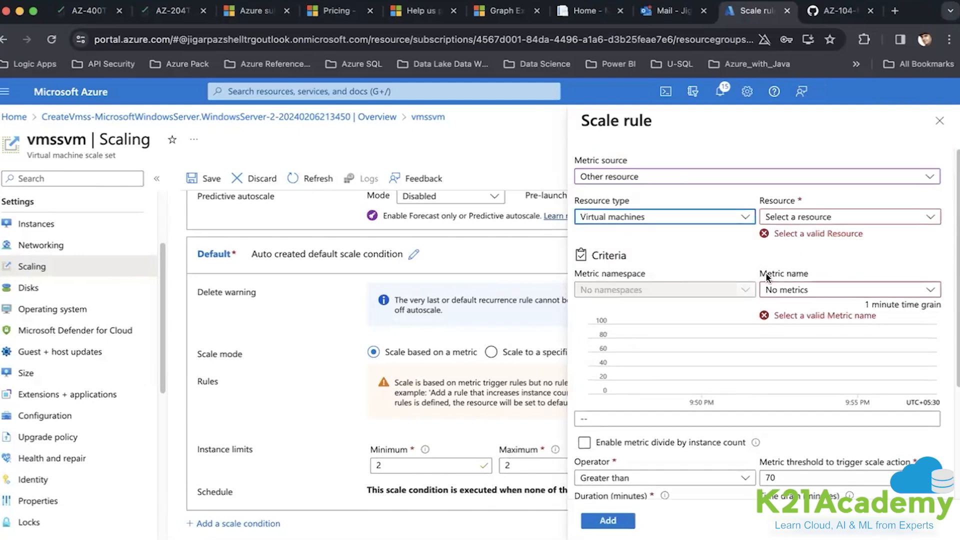
- Change the resource type to Virtual machine scale sets, find no scale set, and discard the rule
{"action": "left_click", "coordinate": [798, 217]}
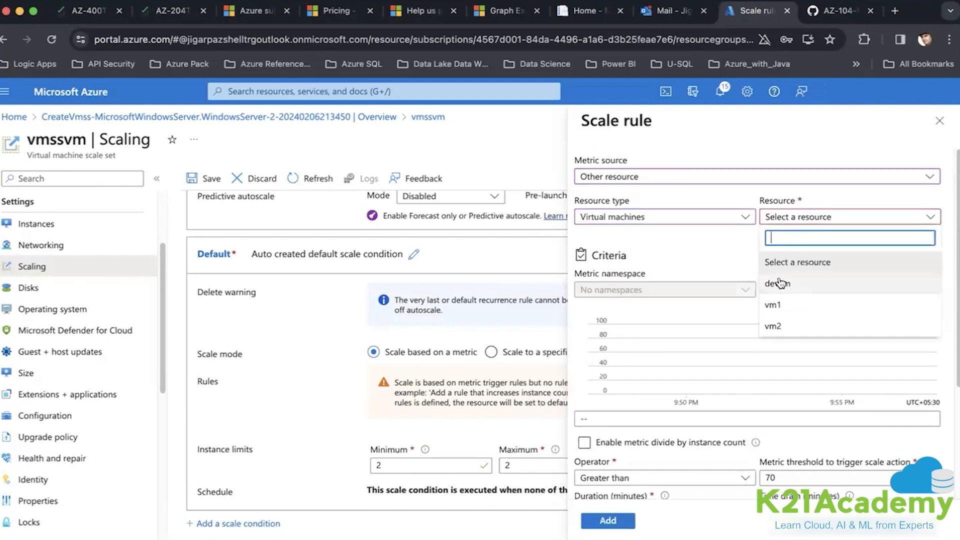
{"action": "left_click", "coordinate": [745, 218]}
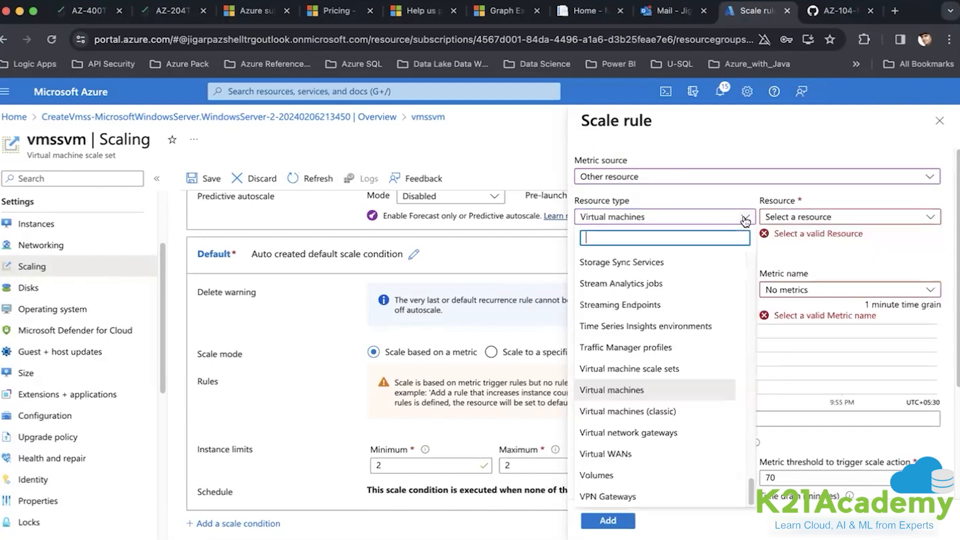
{"action": "left_click", "coordinate": [659, 368]}
{"action": "left_click", "coordinate": [810, 218]}
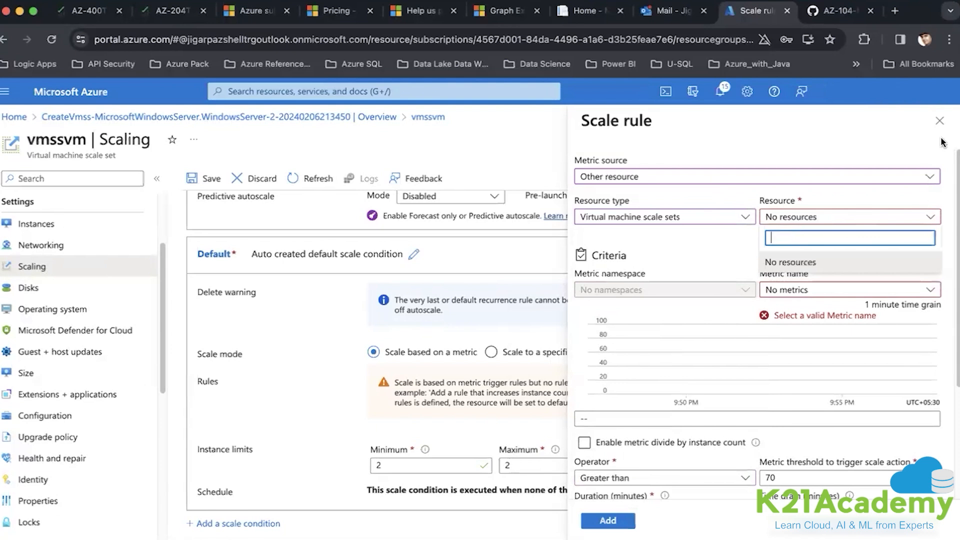
{"action": "left_click", "coordinate": [939, 121]}
{"action": "left_click", "coordinate": [592, 119]}
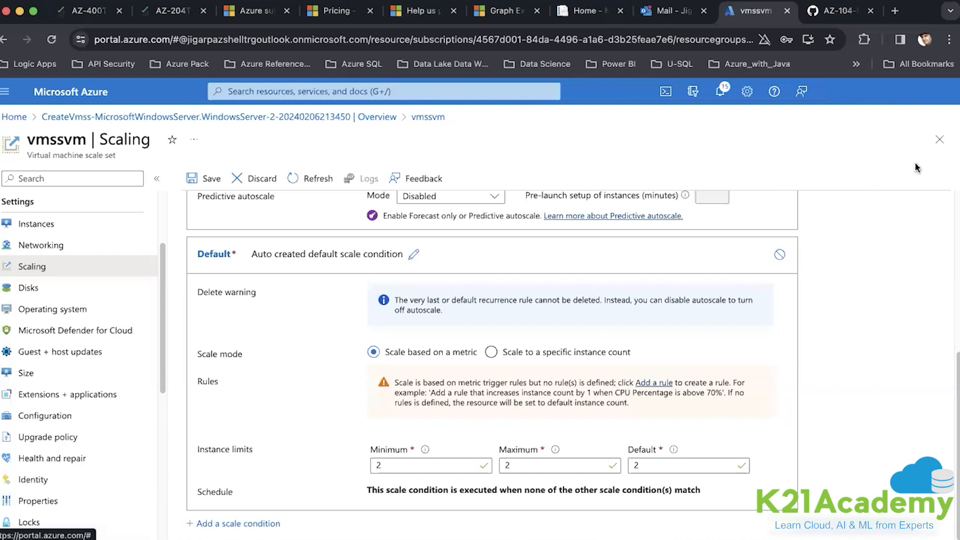
- Close the Scaling page and reopen the vmssvm scale set from resource group vm-vmss-rg
{"action": "left_click", "coordinate": [933, 145]}
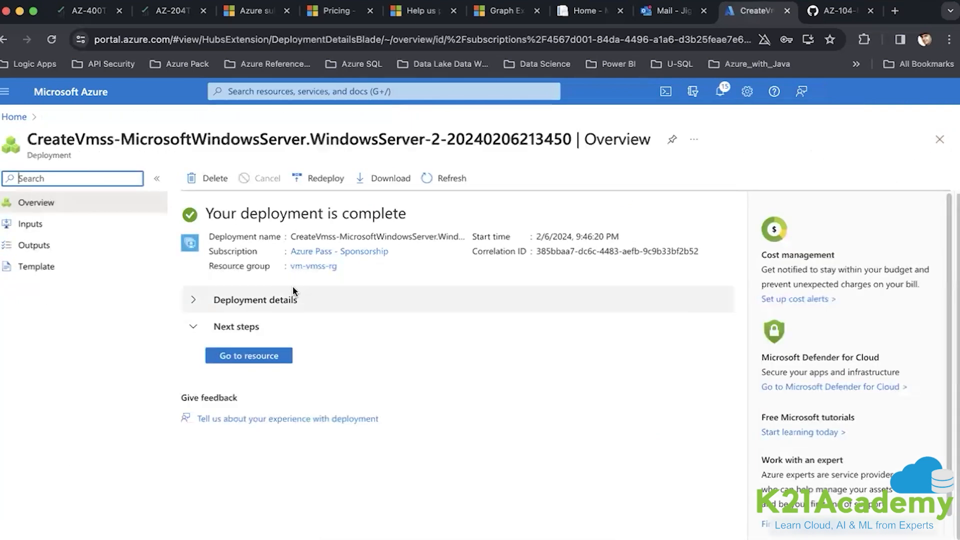
{"action": "left_click", "coordinate": [313, 267]}
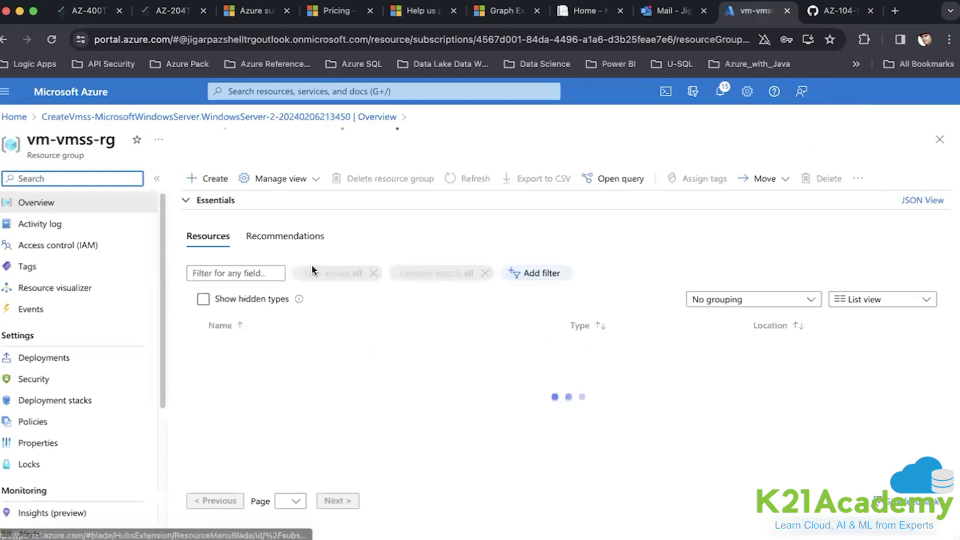
{"action": "scroll", "coordinate": [308, 376], "scroll_direction": "down", "scroll_amount": 6}
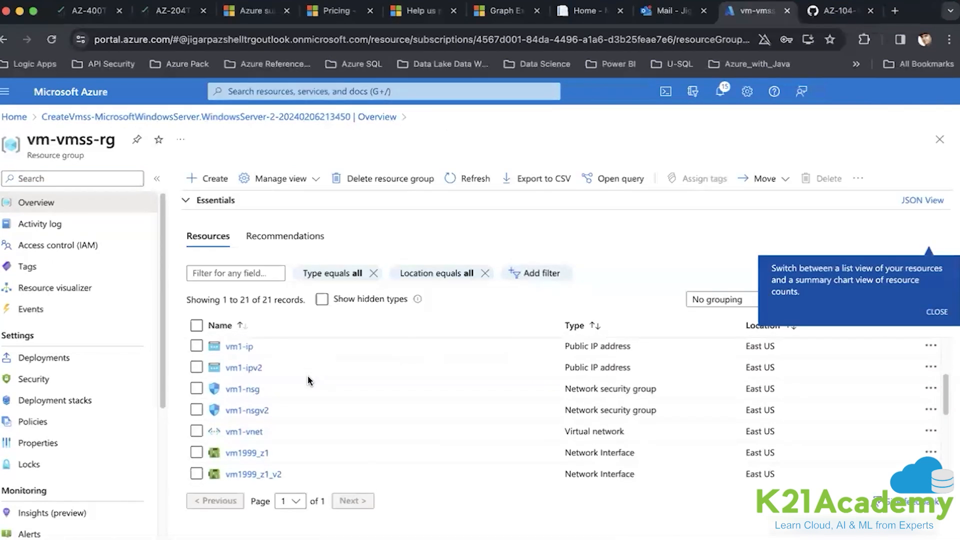
{"action": "scroll", "coordinate": [308, 380], "scroll_direction": "down", "scroll_amount": 2}
{"action": "left_click", "coordinate": [248, 403]}
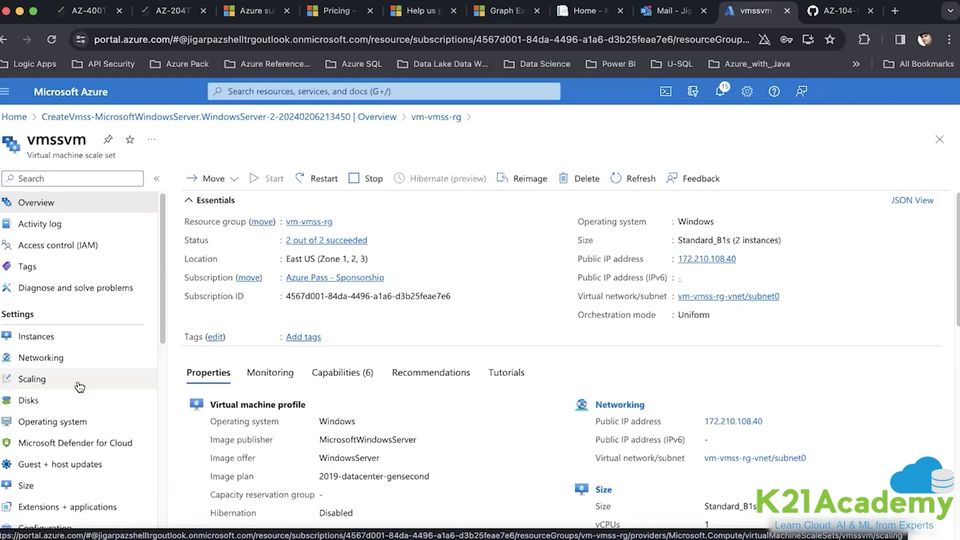
- Switch vmssvm's Scaling to Custom autoscale, creating setting vmssvm-Autoscale-554
{"action": "scroll", "coordinate": [79, 386], "scroll_direction": "down", "scroll_amount": 3}
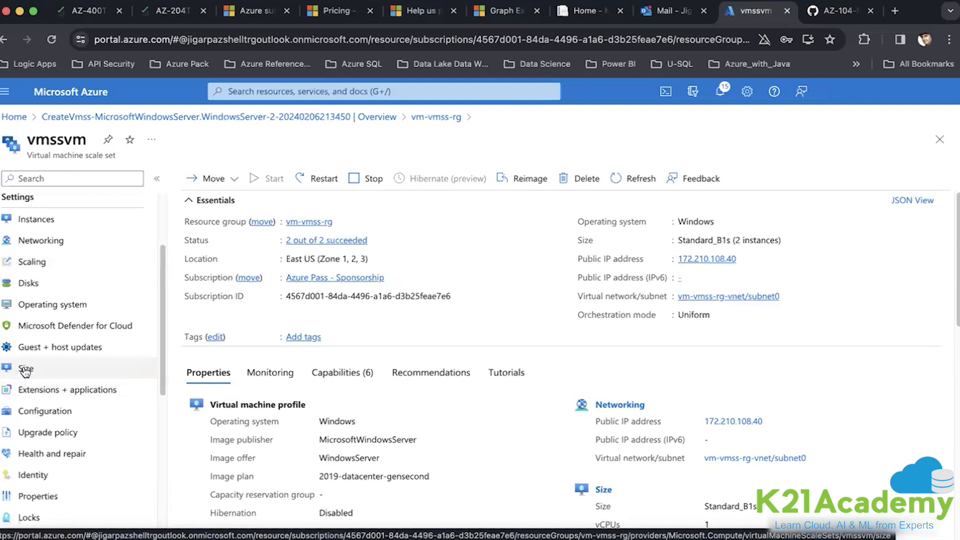
{"action": "left_click", "coordinate": [40, 264]}
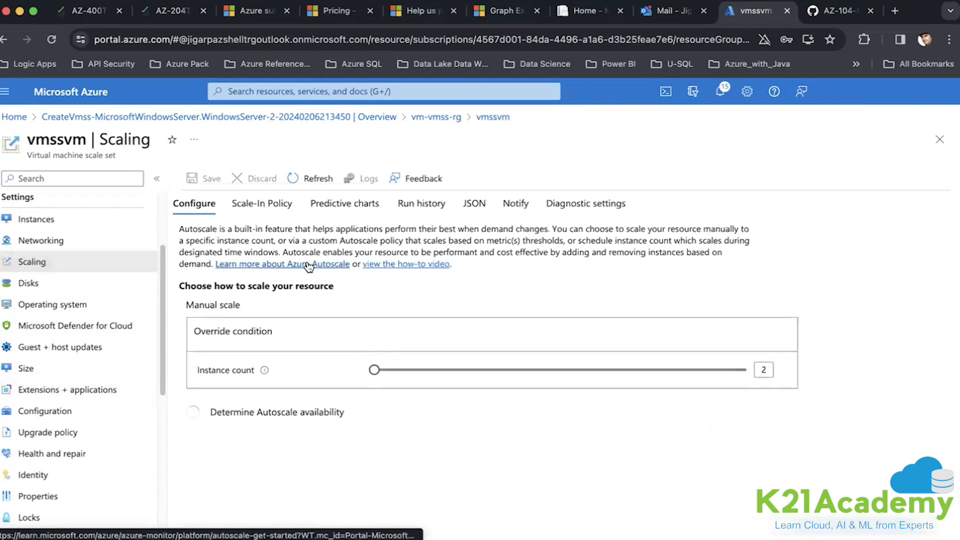
{"action": "left_click", "coordinate": [452, 344]}
{"action": "scroll", "coordinate": [449, 337], "scroll_direction": "down", "scroll_amount": 2}
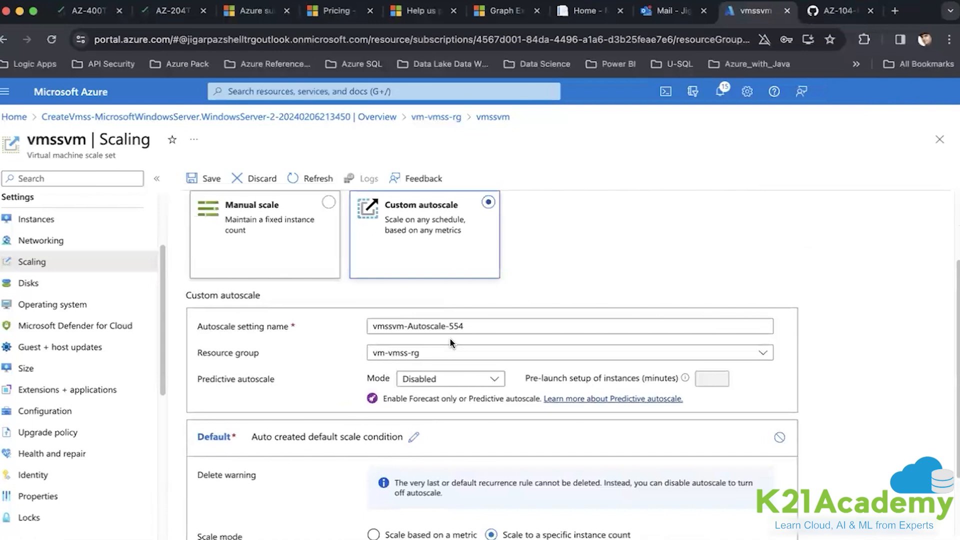
{"action": "scroll", "coordinate": [449, 337], "scroll_direction": "down", "scroll_amount": 2}
- Start a metric-based scale rule, inspect its resource warning, and close the pane without adding it
{"action": "left_click", "coordinate": [653, 466]}
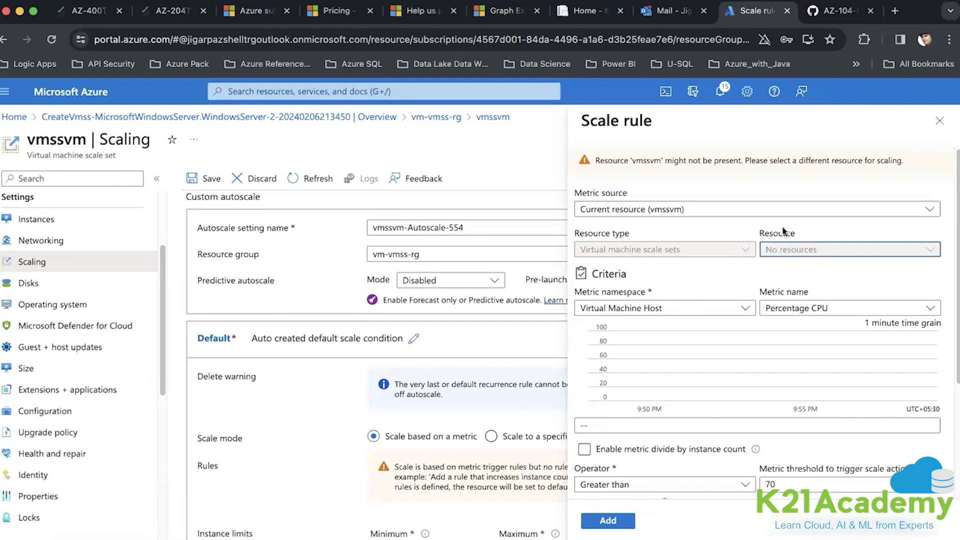
{"action": "double_click", "coordinate": [636, 163]}
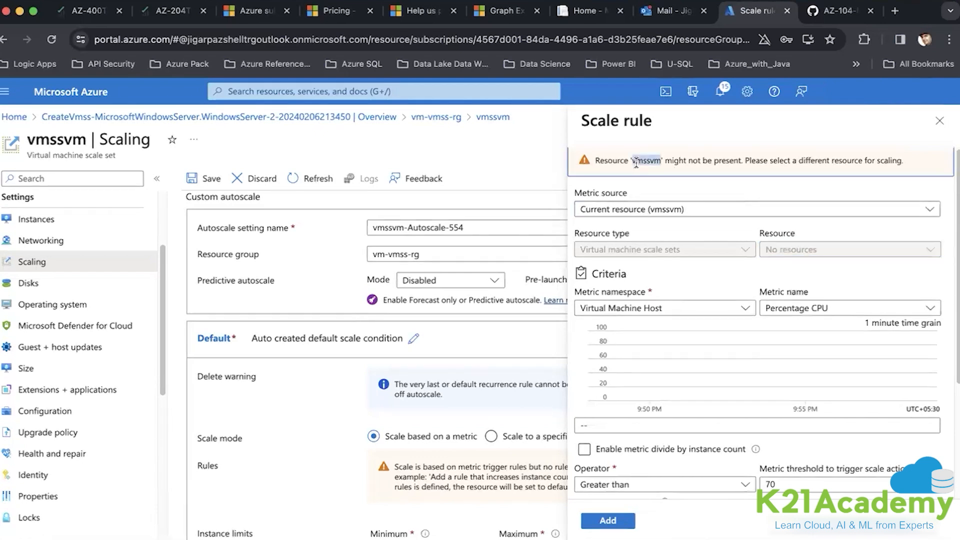
{"action": "double_click", "coordinate": [692, 157]}
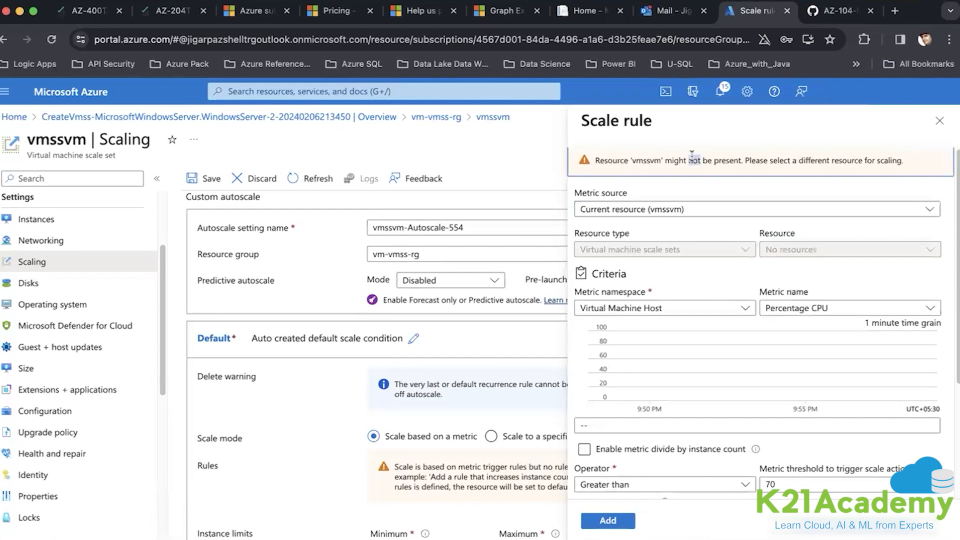
{"action": "left_click", "coordinate": [792, 160]}
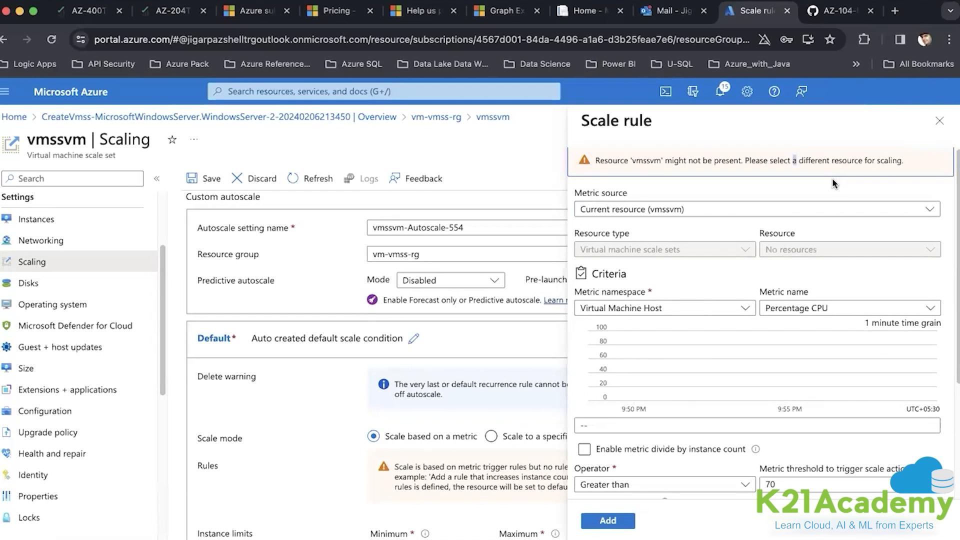
{"action": "left_click", "coordinate": [939, 122]}
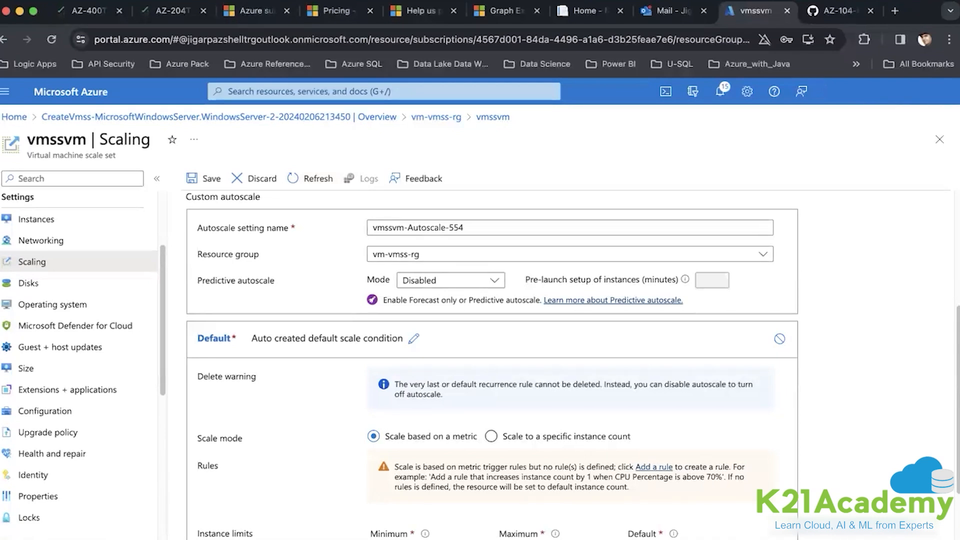
- In the AZ-104 lab instructions, select the Cloud Shell commands from steps 14–15
{"action": "left_click", "coordinate": [820, 23]}
{"action": "scroll", "coordinate": [547, 306], "scroll_direction": "down", "scroll_amount": 10}
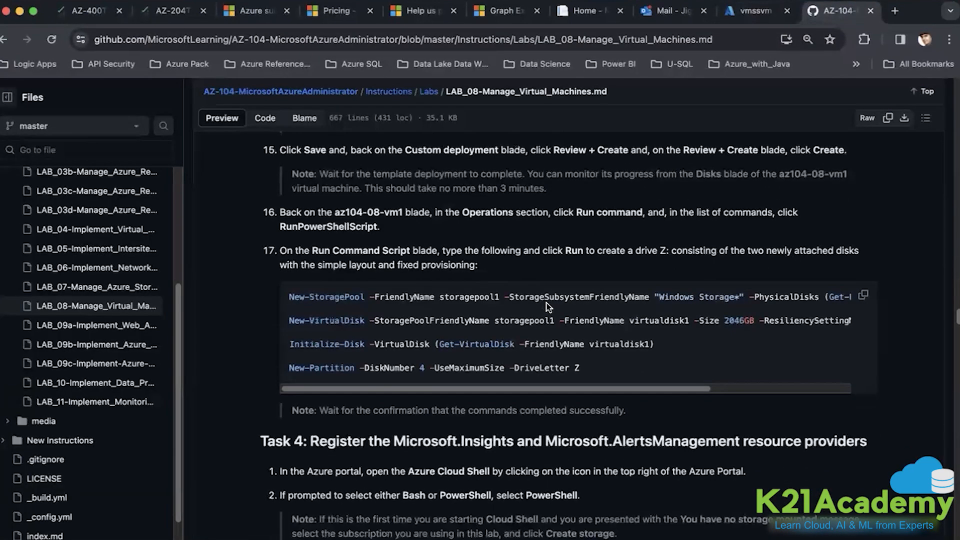
{"action": "scroll", "coordinate": [547, 306], "scroll_direction": "down", "scroll_amount": 15}
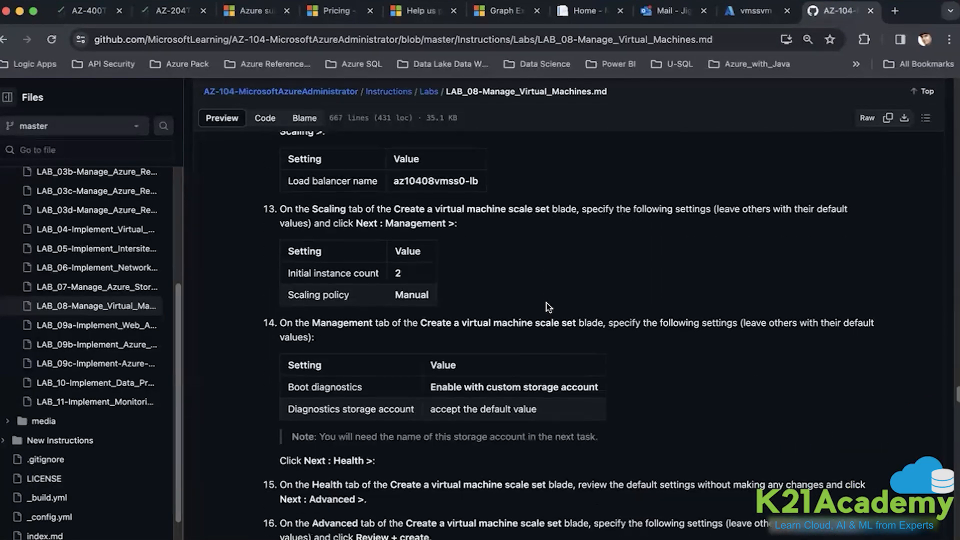
{"action": "scroll", "coordinate": [547, 306], "scroll_direction": "down", "scroll_amount": 15}
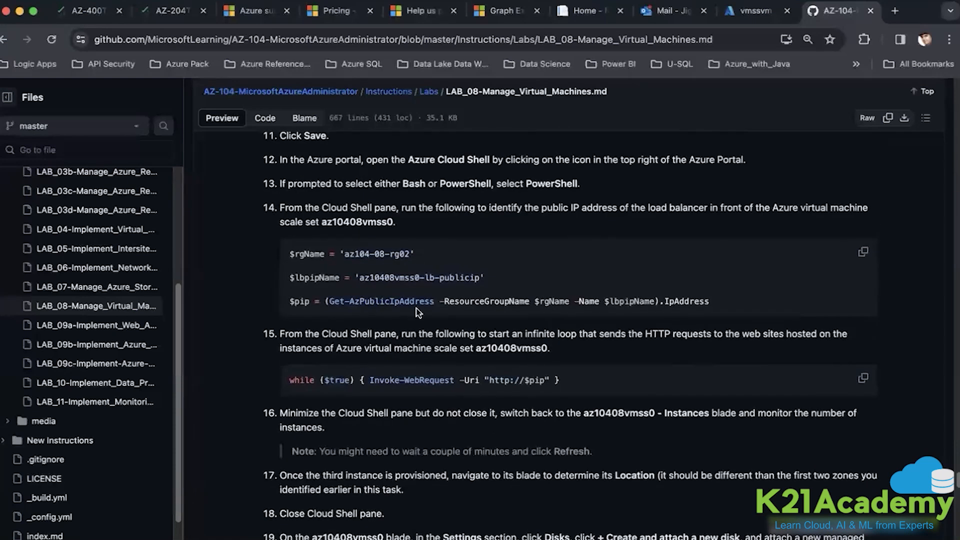
{"action": "left_click_drag", "start_coordinate": [290, 253], "coordinate": [569, 400]}
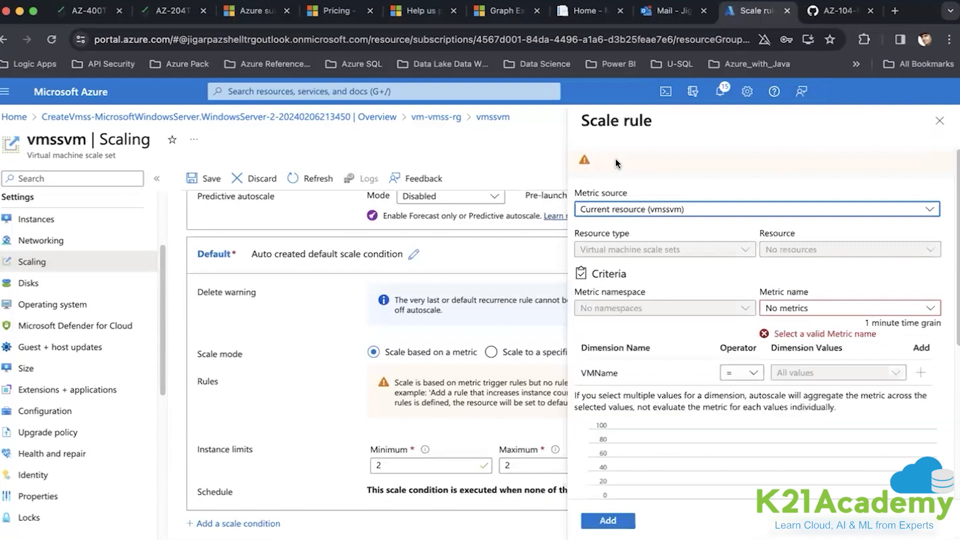
- Confirm the rule's metric list is empty, then close the scale rule and Scaling pages
{"action": "left_click", "coordinate": [804, 309]}
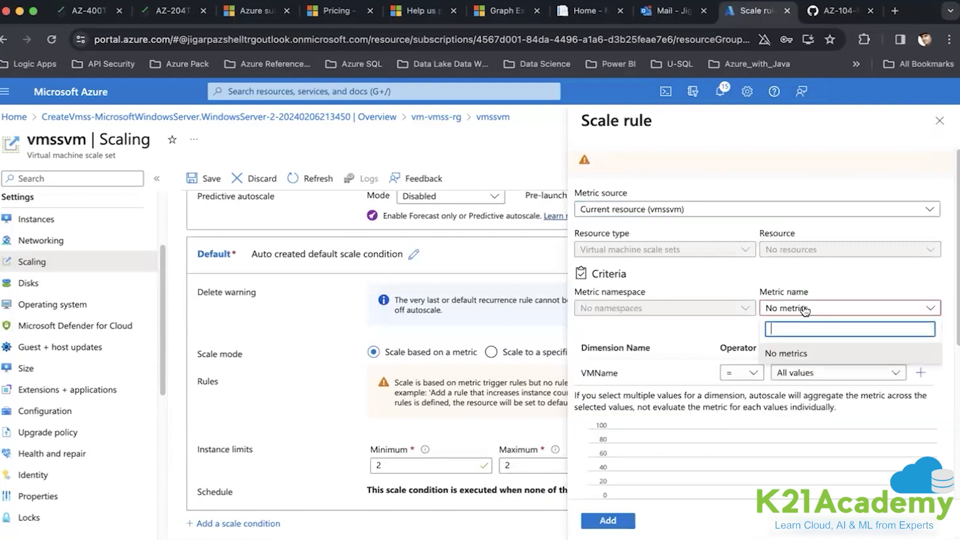
{"action": "left_click", "coordinate": [827, 269]}
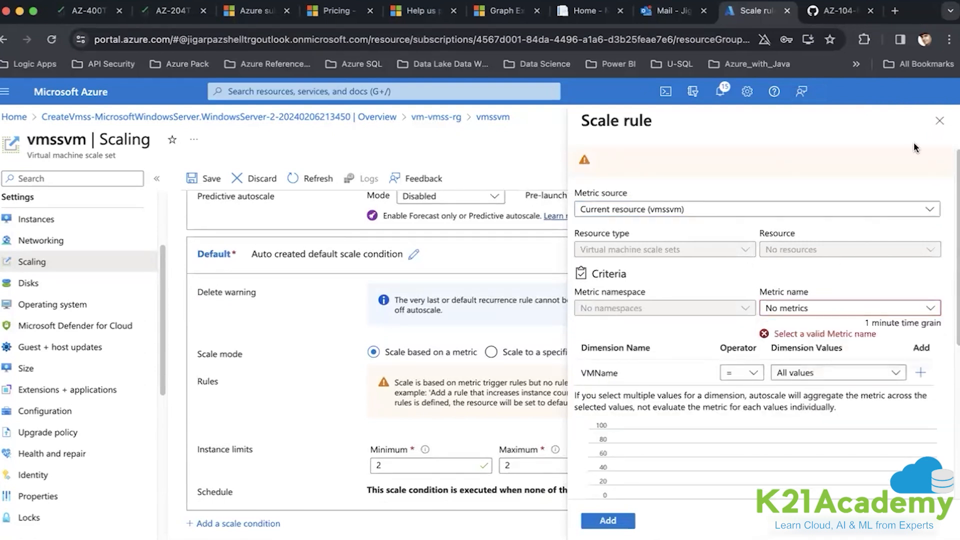
{"action": "left_click", "coordinate": [939, 120]}
{"action": "left_click", "coordinate": [939, 140]}
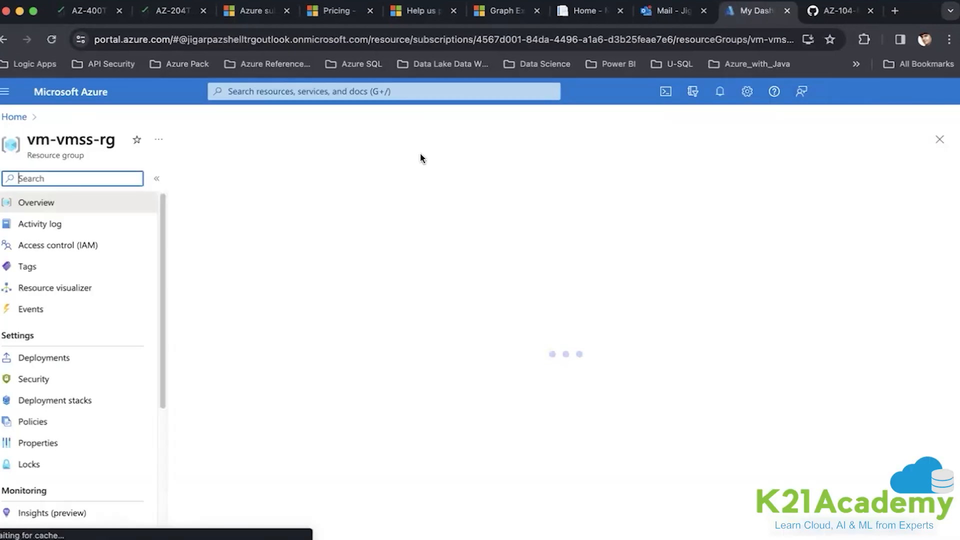
- Reopen vmssvm's Scaling, set the Default condition to scale on a metric, and add a rule
{"action": "left_click", "coordinate": [241, 434]}
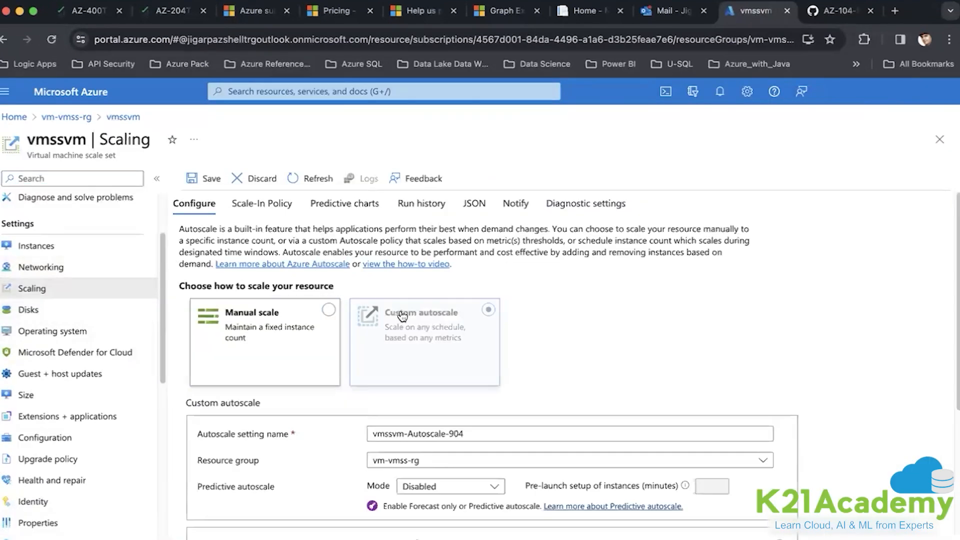
{"action": "scroll", "coordinate": [402, 315], "scroll_direction": "down", "scroll_amount": 4}
{"action": "left_click", "coordinate": [381, 434]}
{"action": "scroll", "coordinate": [376, 438], "scroll_direction": "down", "scroll_amount": 2}
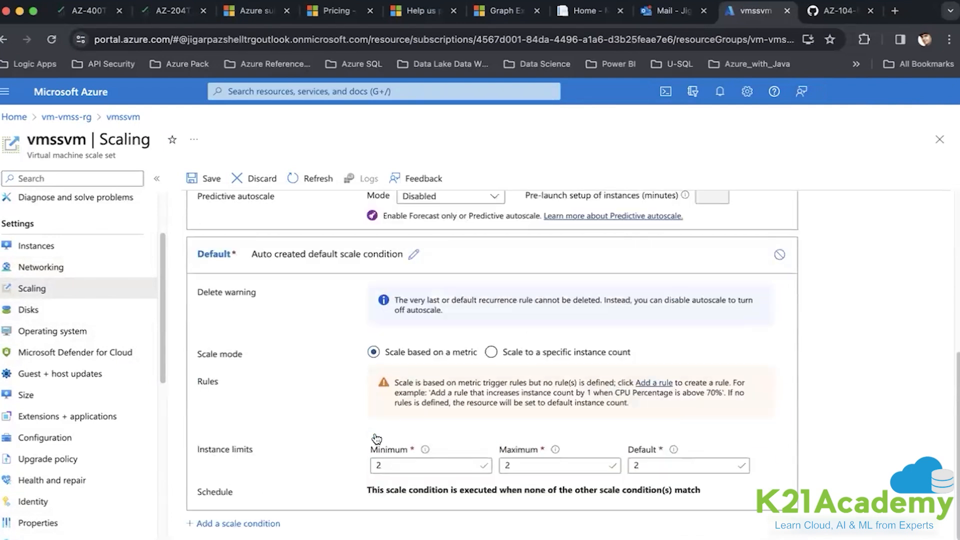
{"action": "left_click", "coordinate": [653, 382]}
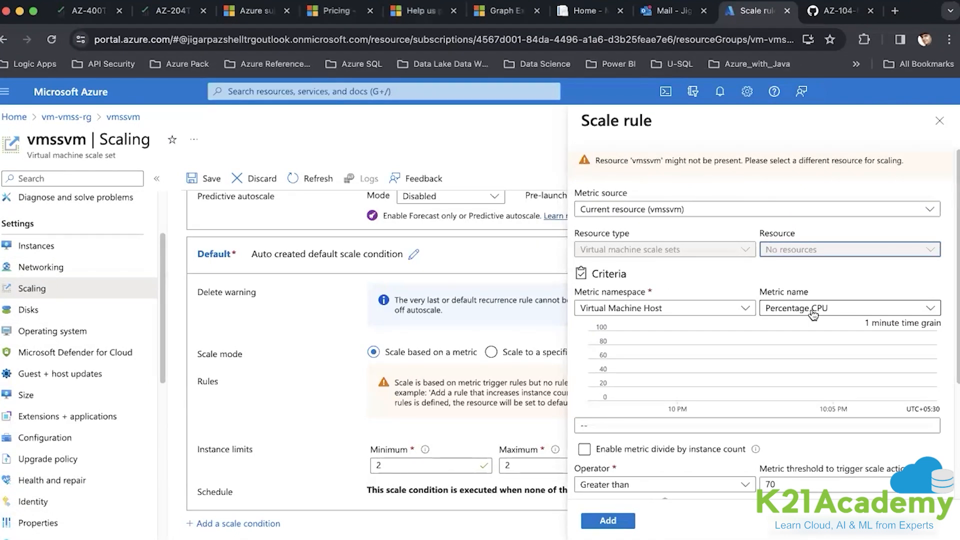
- Close the Scale rule panel to get back to vmssvm's Scaling page
{"action": "left_click", "coordinate": [933, 122]}
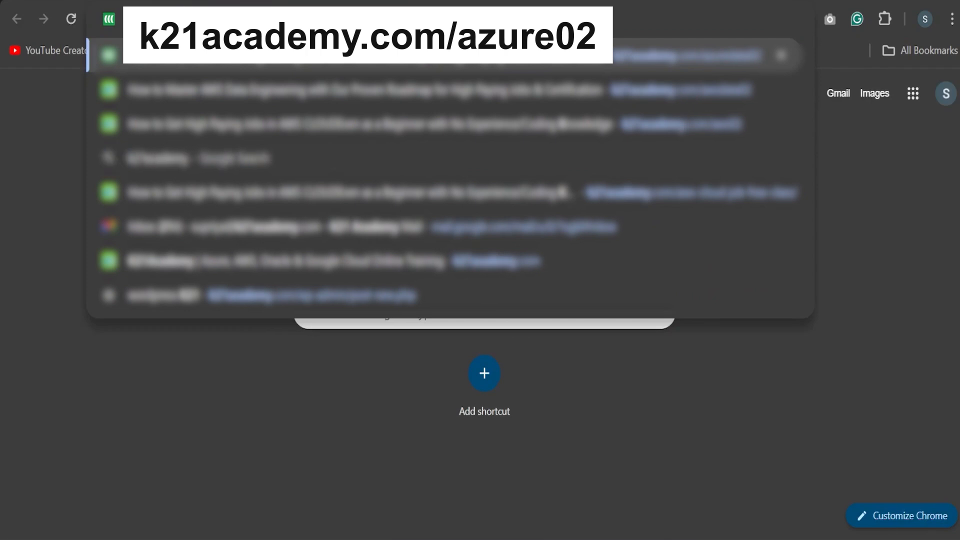
- Load the K21Academy free class page at k21academy.com/azure02
{"action": "type", "text": ".com/azure"}
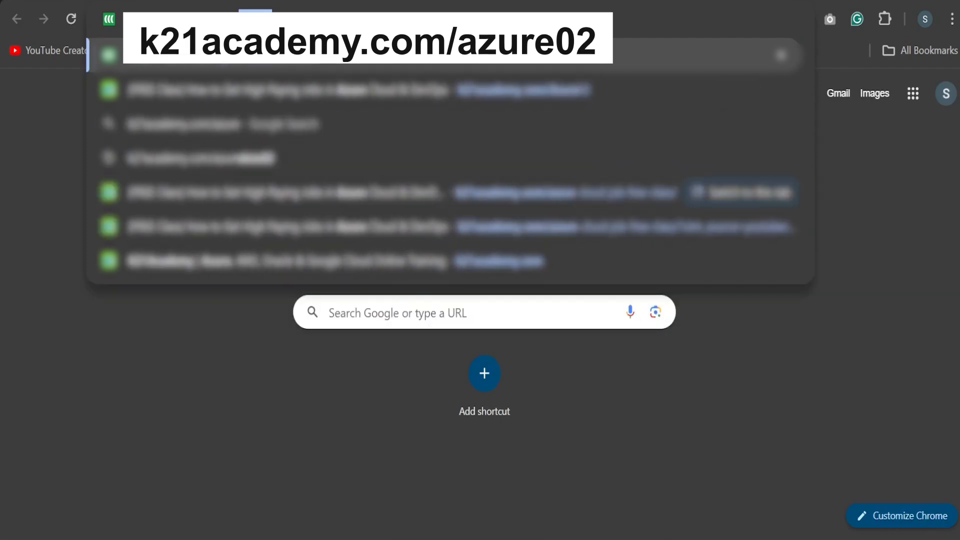
{"action": "key", "text": "Return"}
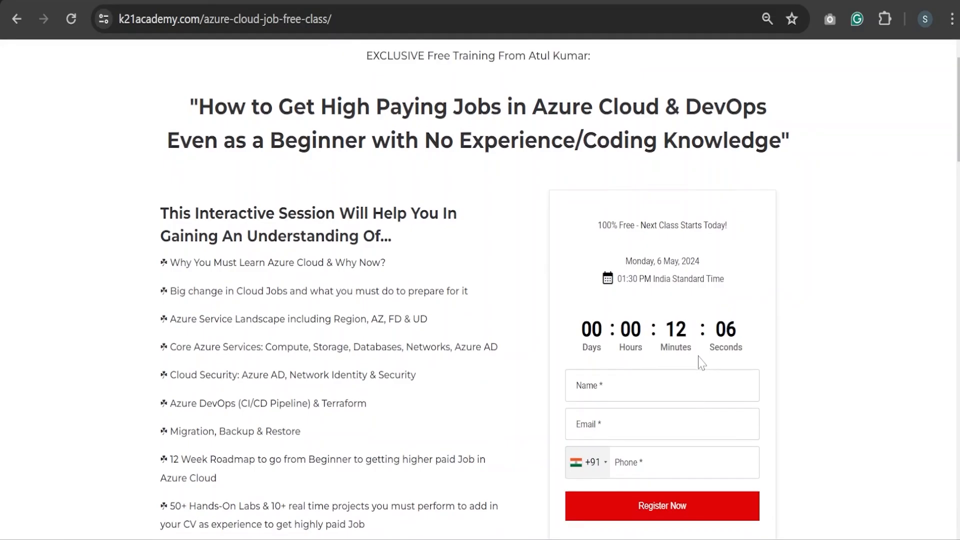
{"action": "scroll", "coordinate": [700, 360], "scroll_direction": "down", "scroll_amount": 1}
- Enter the attendee's name and e-mail address and submit the free class registration
{"action": "left_click", "coordinate": [663, 368]}
{"action": "type", "text": "Sameer"}
{"action": "left_click", "coordinate": [667, 395]}
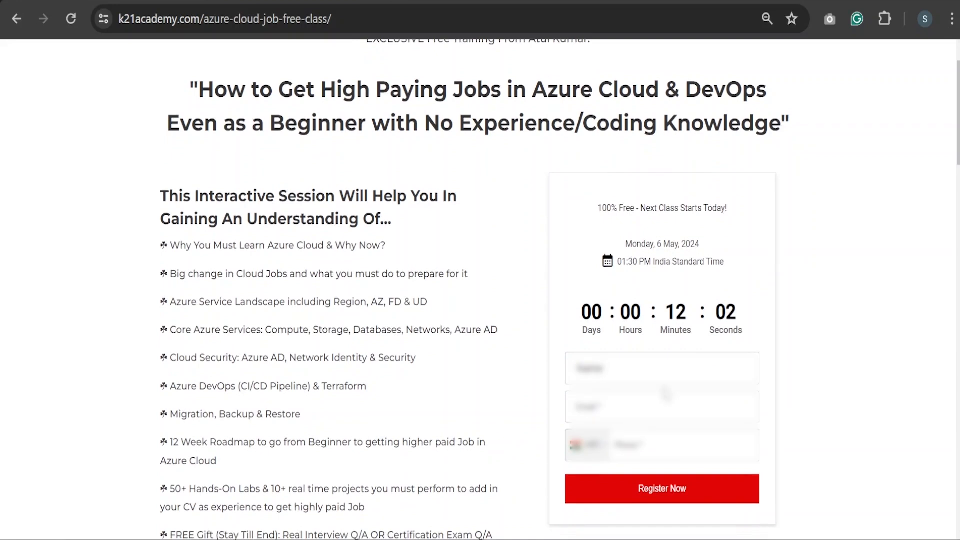
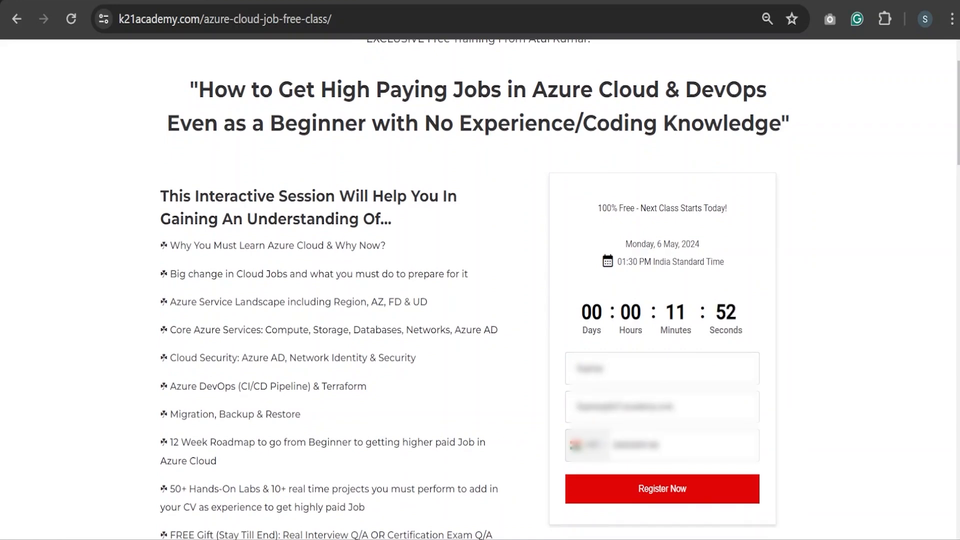
{"action": "scroll", "coordinate": [665, 452], "scroll_direction": "down", "scroll_amount": 2}
{"action": "left_click", "coordinate": [637, 409]}
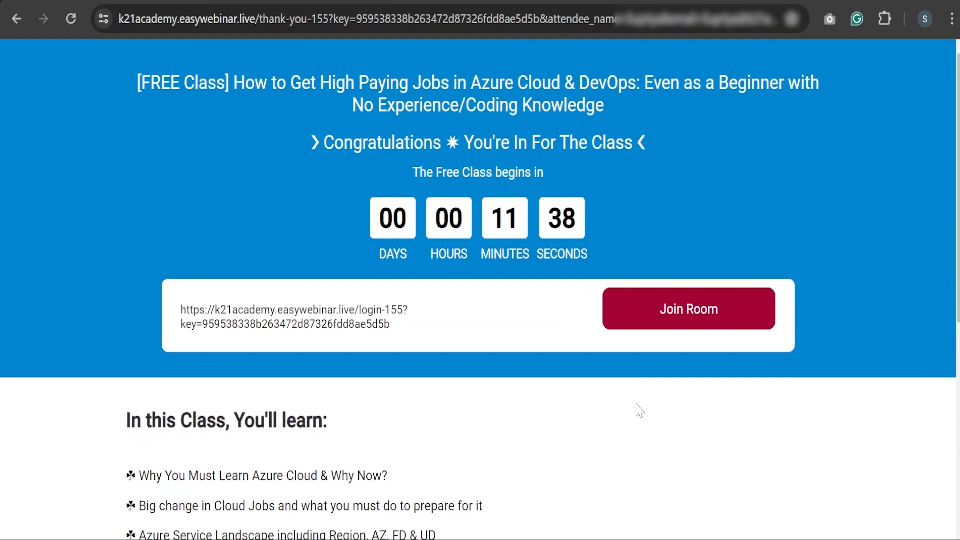